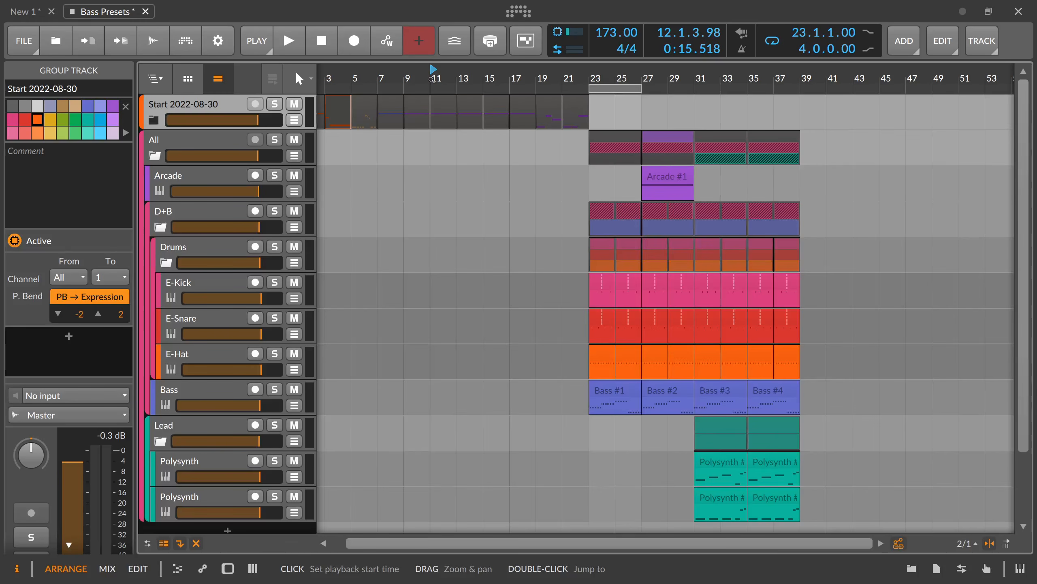
# - Set the playback start to bar 23 and play the looped drum and bass section
pyautogui.moveTo(436, 77); pyautogui.dragTo(395, 88)
pyautogui.moveTo(500, 79); pyautogui.dragTo(503, 78)
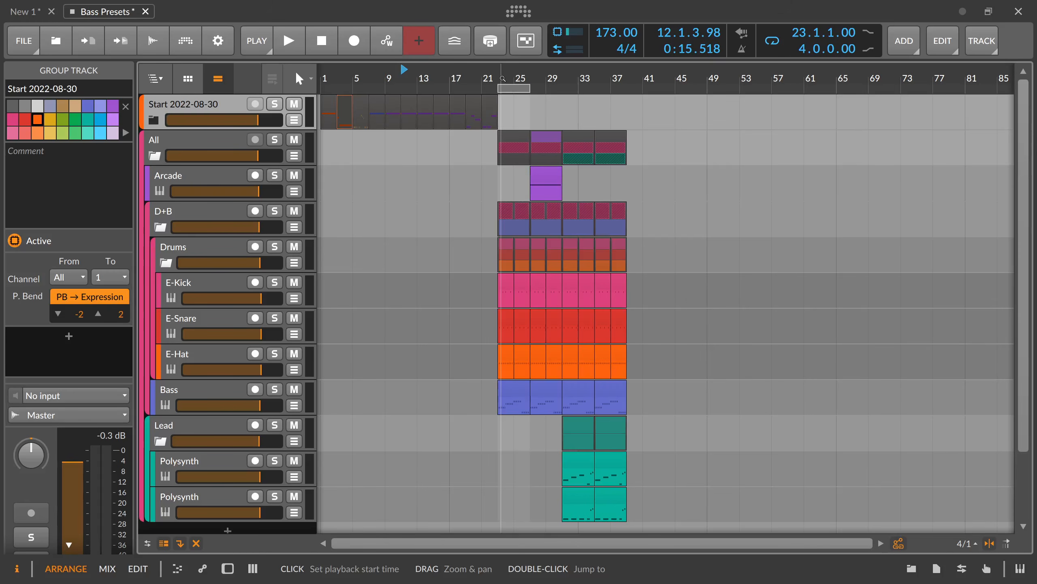
pyautogui.moveTo(497, 78); pyautogui.dragTo(513, 79)
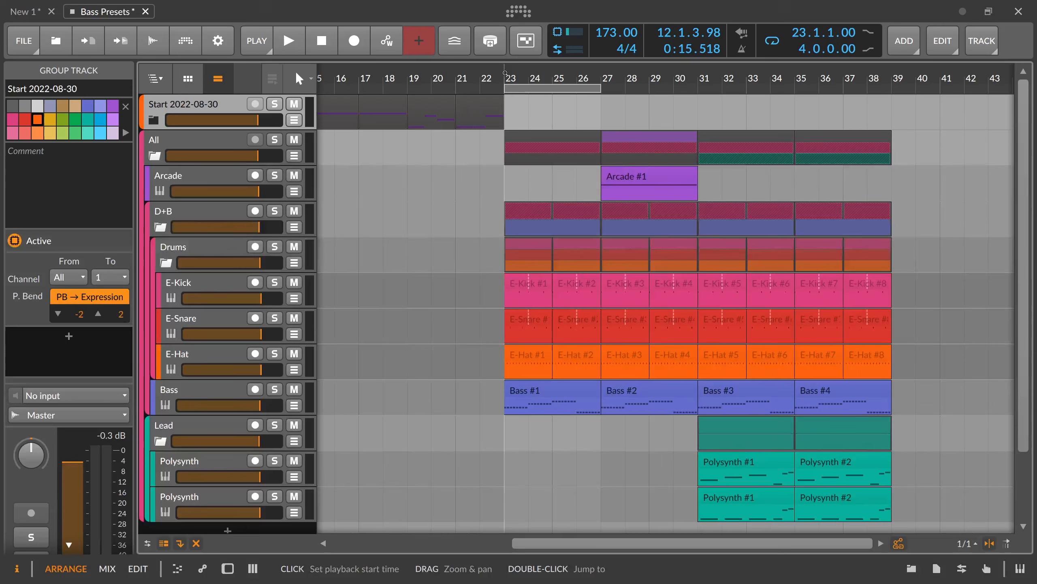
pyautogui.click(505, 76)
pyautogui.press('space')
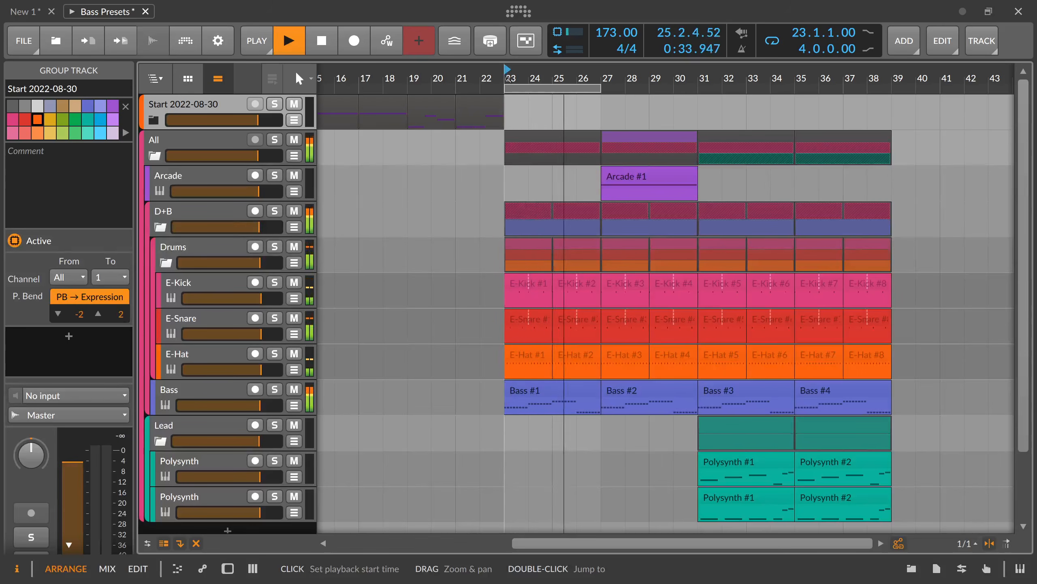
pyautogui.moveTo(529, 79); pyautogui.dragTo(491, 76)
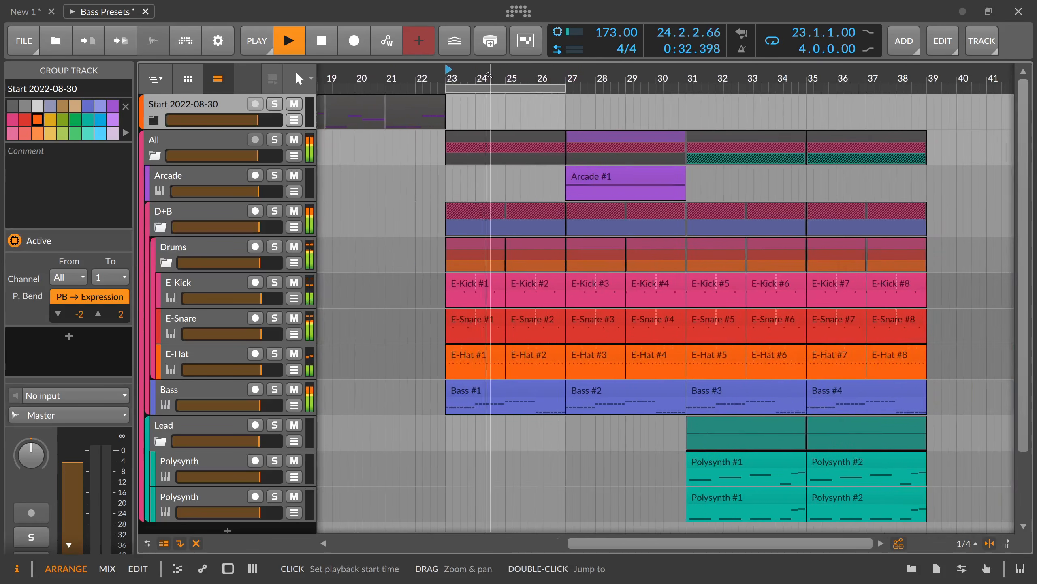
pyautogui.press('space')
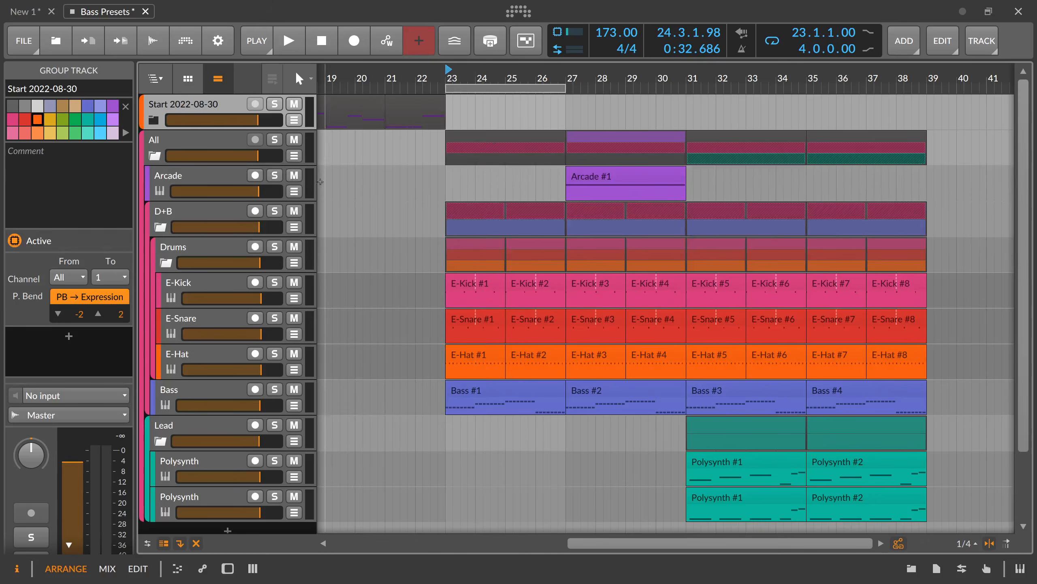
# - Show the device chains and examine the devices on the E-Kick, E-Snare and E-Hat tracks
pyautogui.click(222, 223)
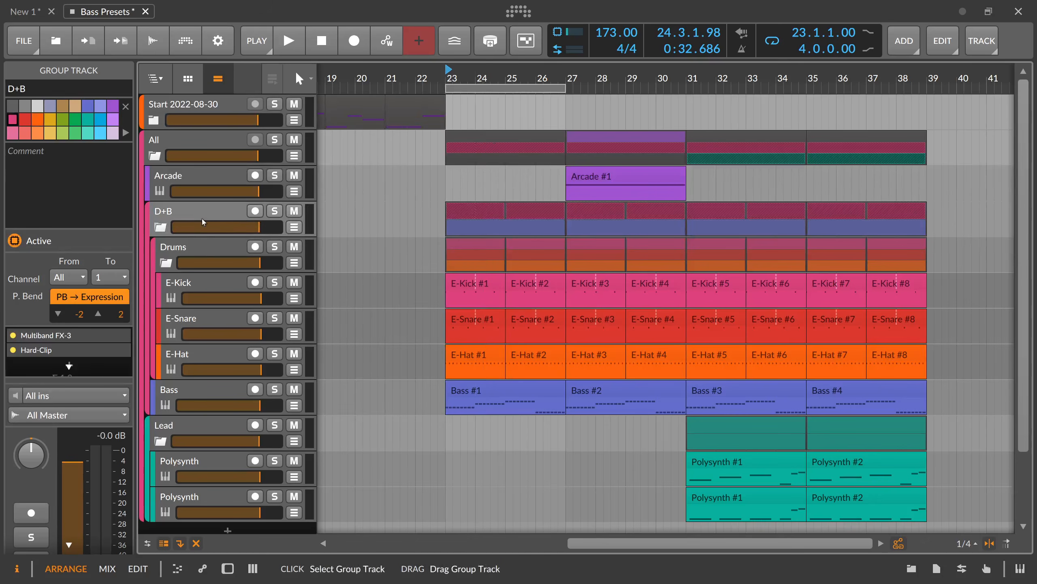
pyautogui.click(207, 243)
pyautogui.click(204, 281)
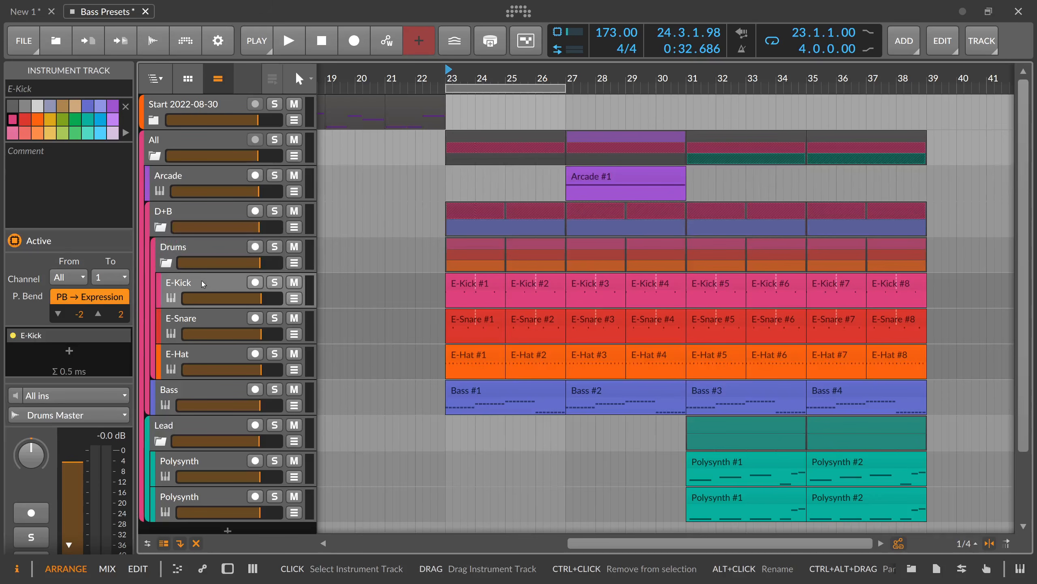
pyautogui.press('d')
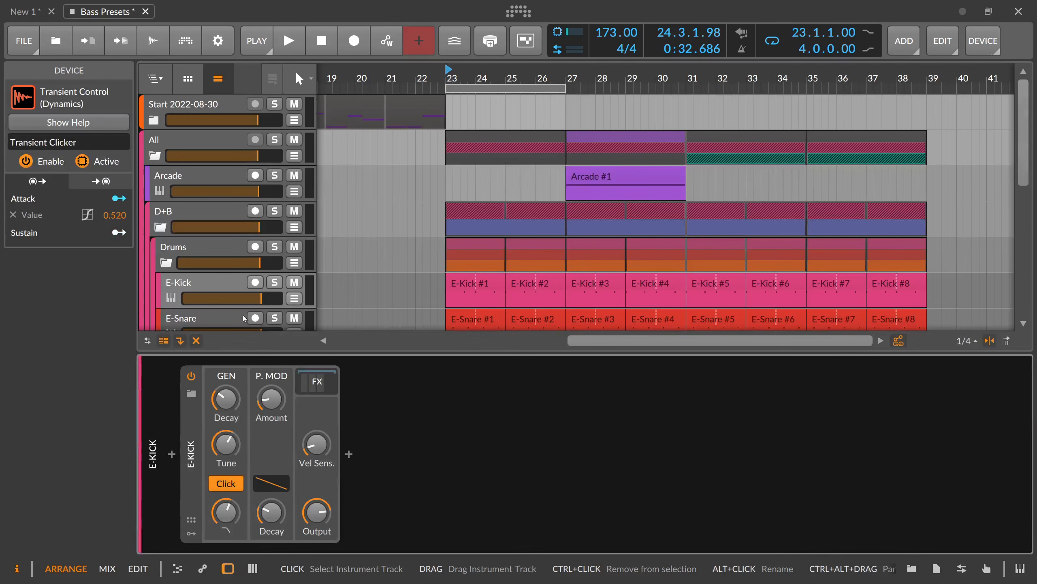
pyautogui.scroll(-2, 203, 303)
pyautogui.click(200, 269)
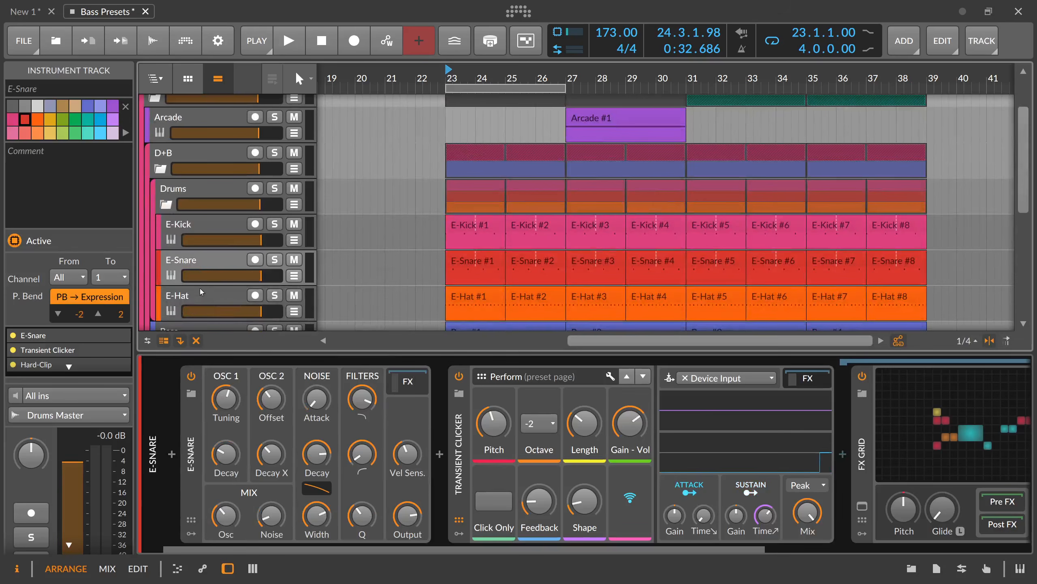
pyautogui.click(200, 296)
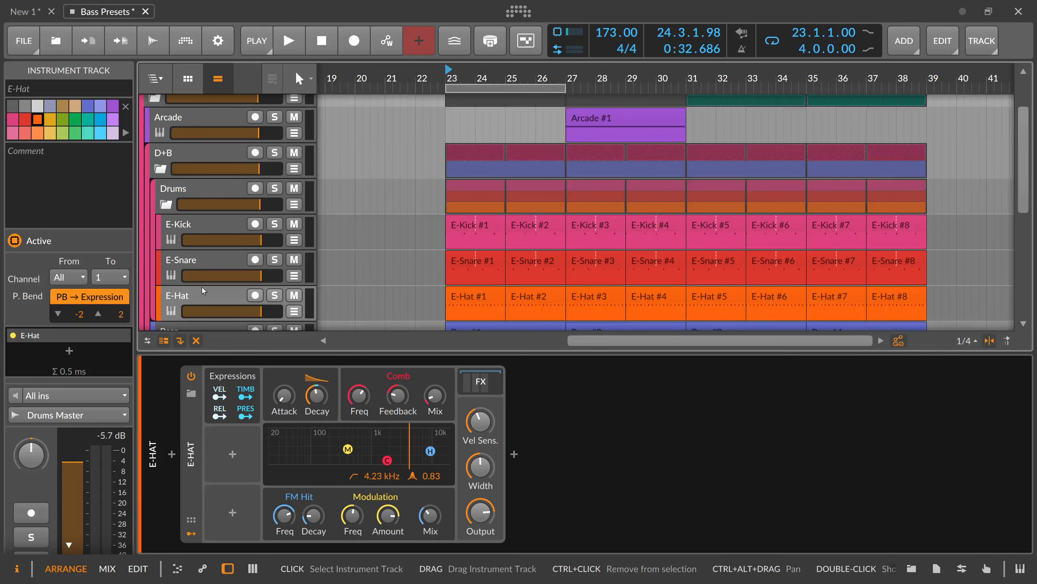
# - Insert the Slap plug-in at the start of the Drums group's device chain and play the loop through it
pyautogui.click(214, 188)
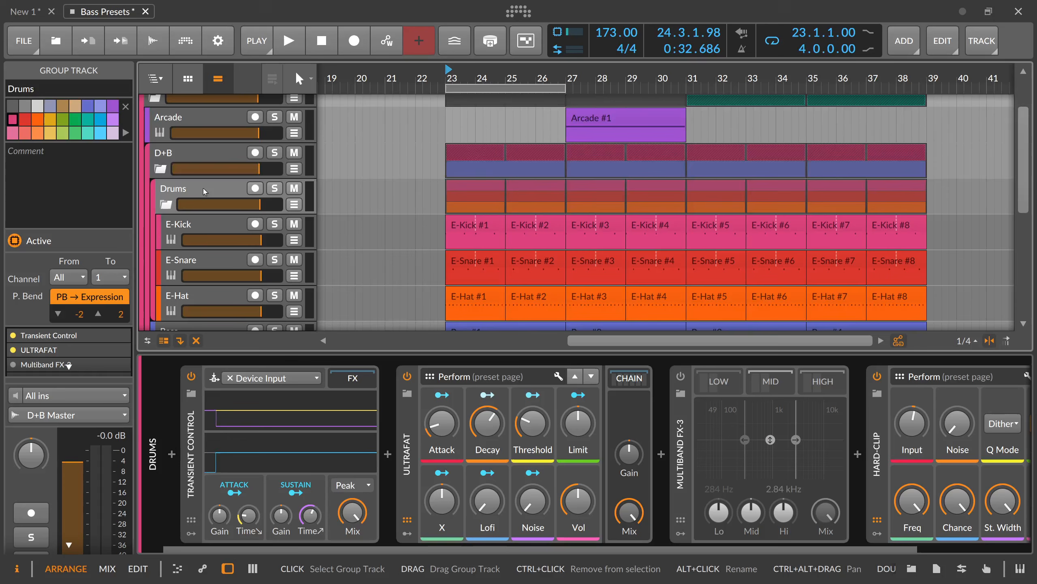
pyautogui.click(172, 453)
pyautogui.write('slap')
pyautogui.press('Return')
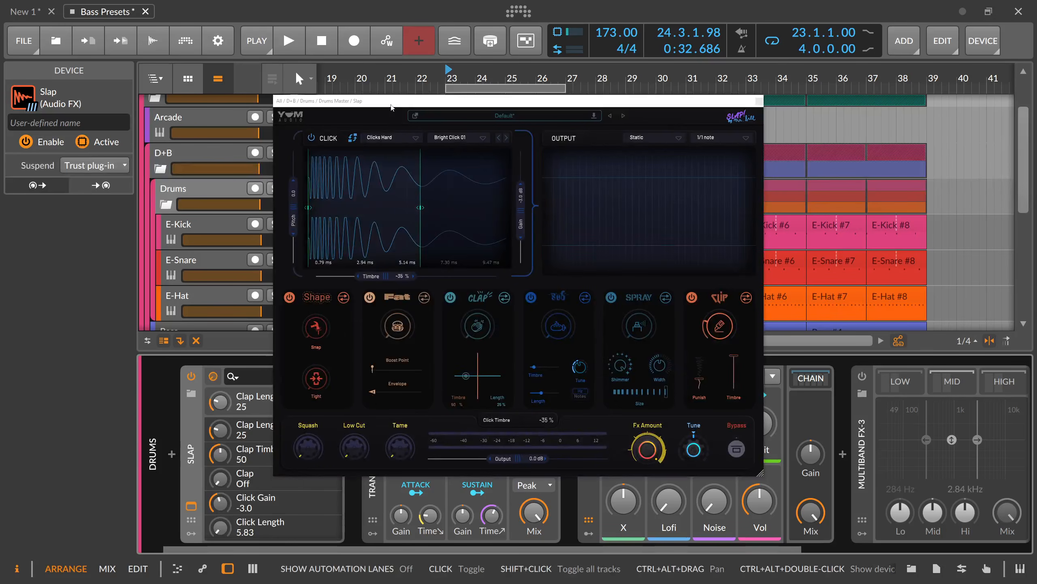
pyautogui.moveTo(391, 107); pyautogui.dragTo(471, 107)
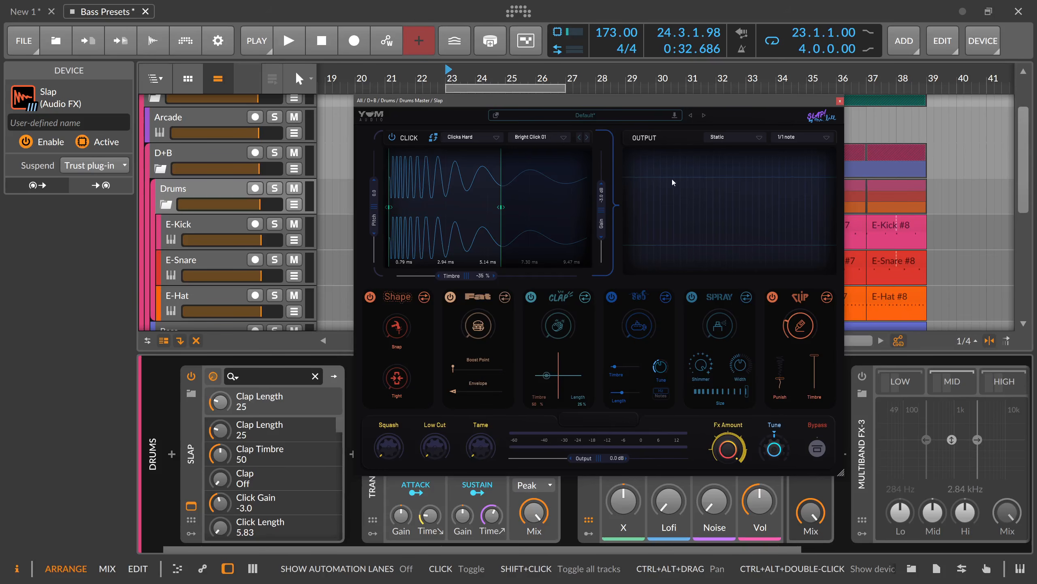
pyautogui.press('space')
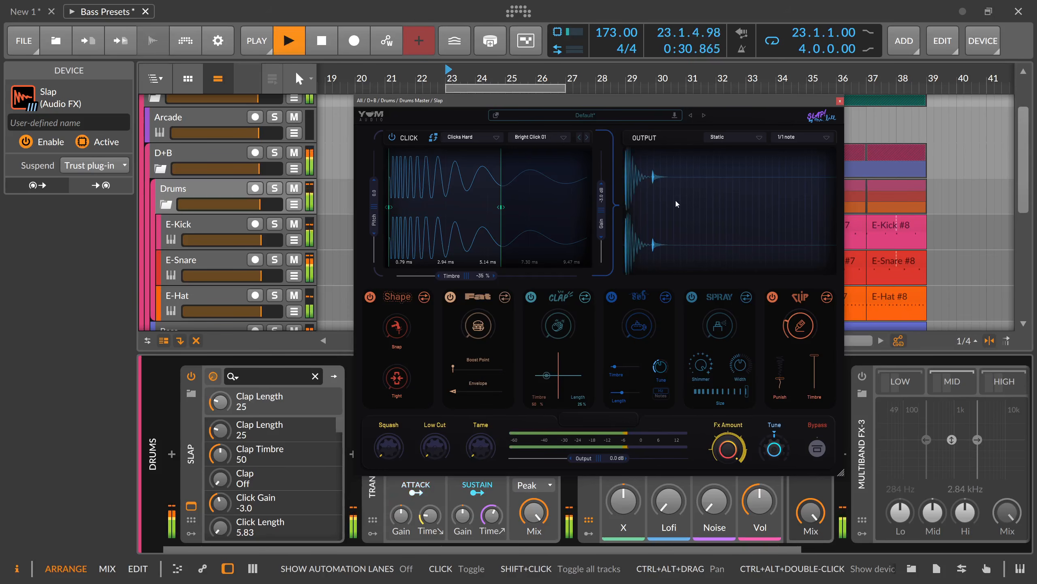
pyautogui.press('space')
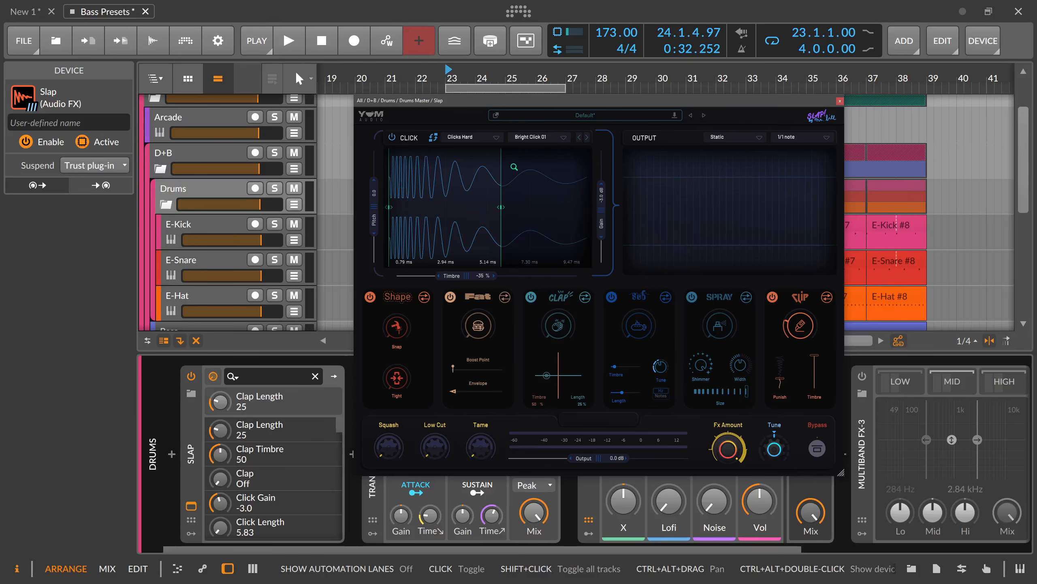
# - Try Bright Punch 06 and the Textures category as Slap's click source and audition the drum loop
pyautogui.click(534, 139)
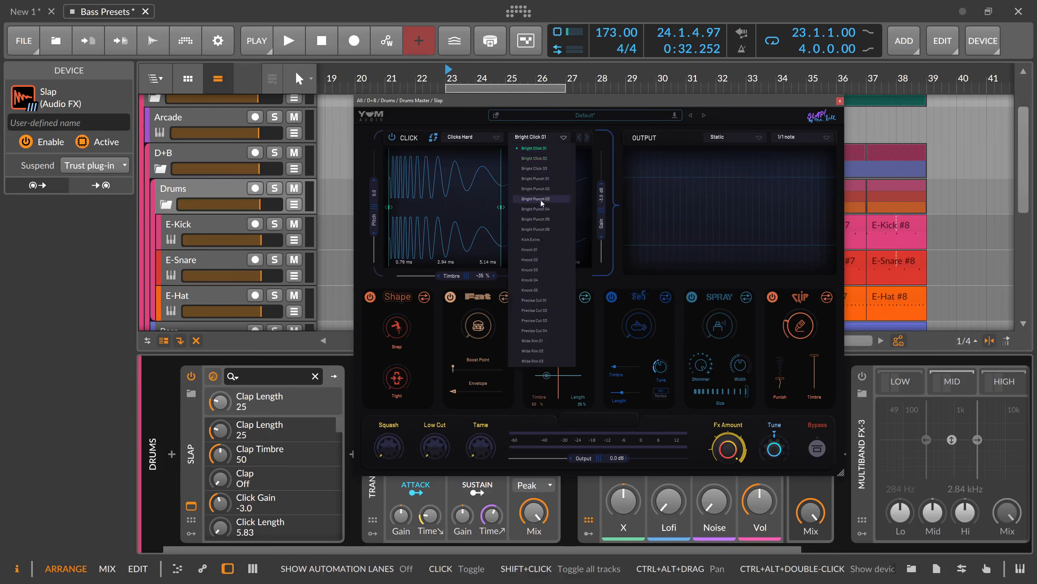
pyautogui.click(535, 229)
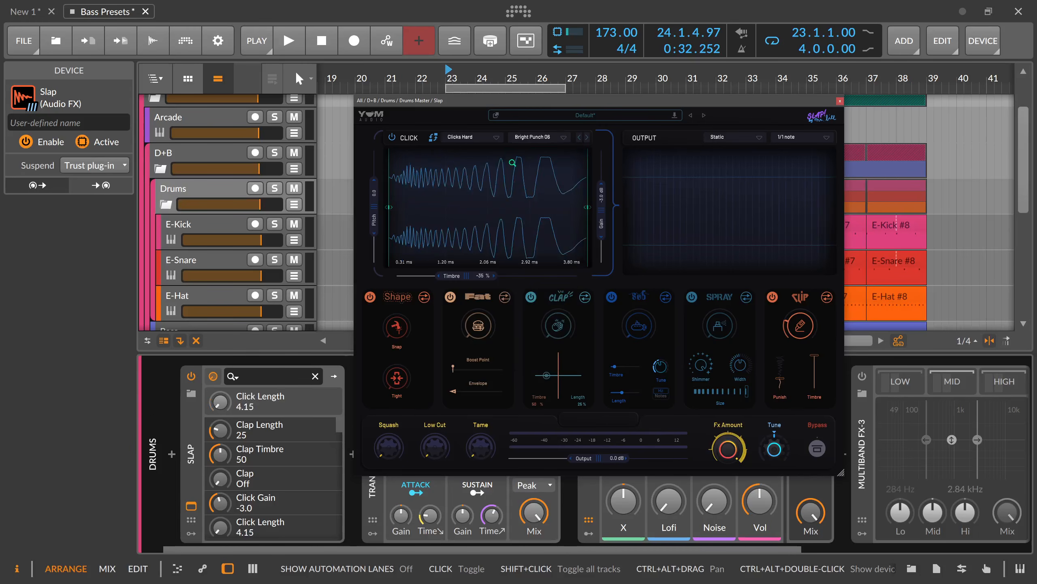
pyautogui.click(483, 141)
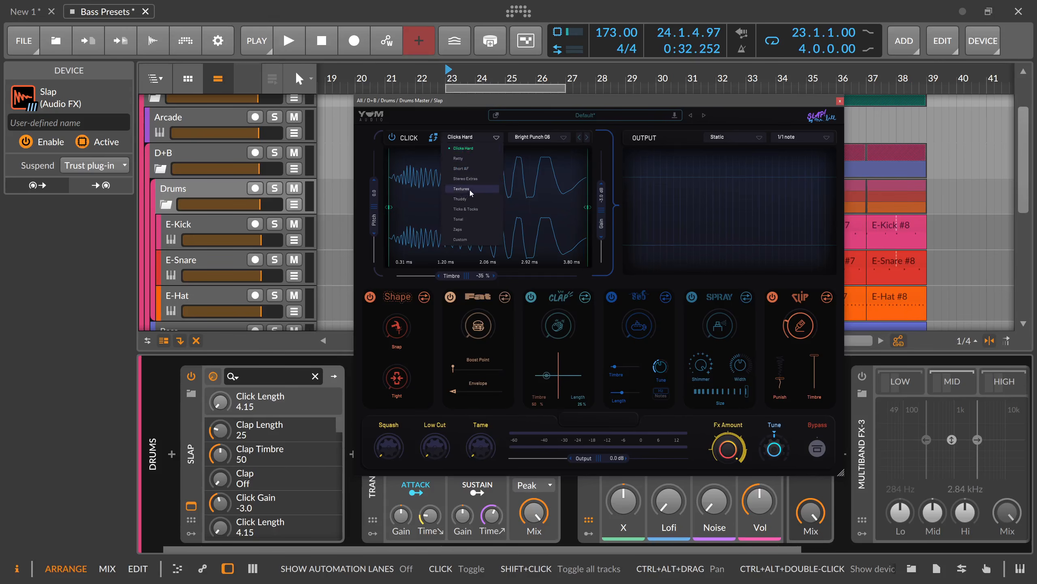
pyautogui.click(471, 190)
pyautogui.press('space')
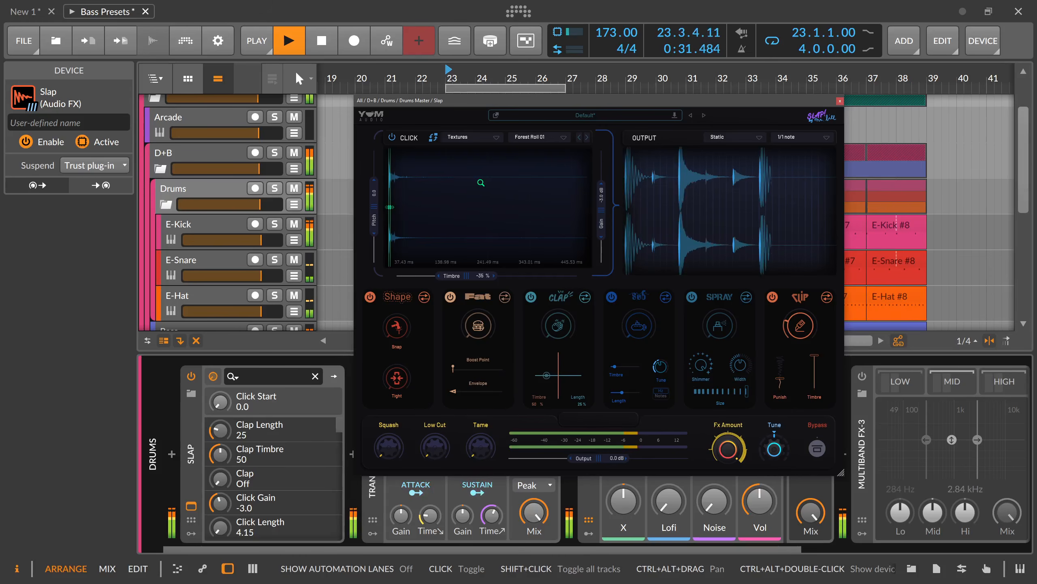
pyautogui.press('space')
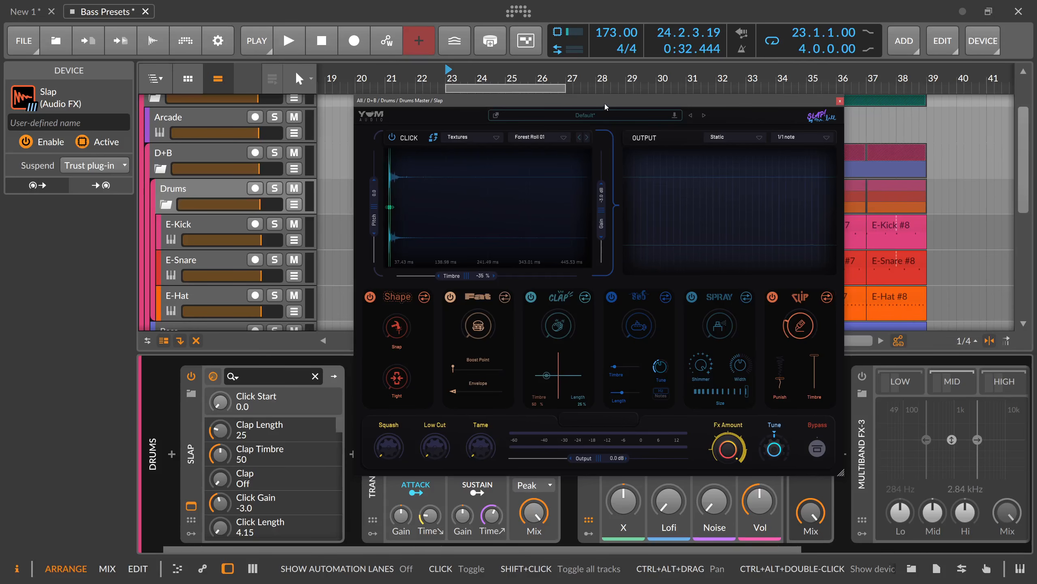
pyautogui.moveTo(605, 104); pyautogui.dragTo(560, 124)
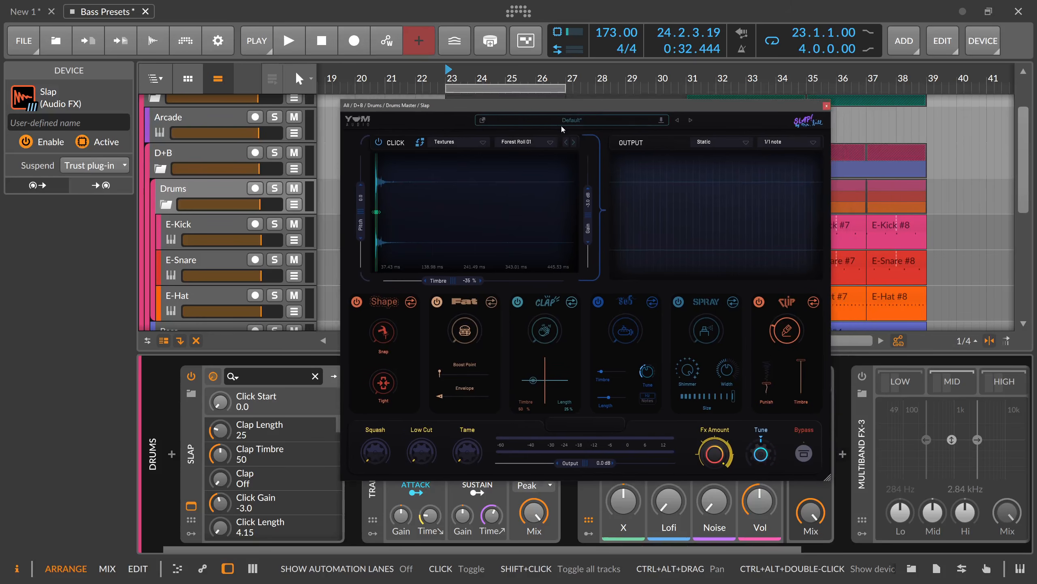
pyautogui.click(826, 107)
# - Remove the Slap plug-in from the Drums group's device chain
pyautogui.moveTo(471, 77); pyautogui.dragTo(469, 96)
pyautogui.click(233, 231)
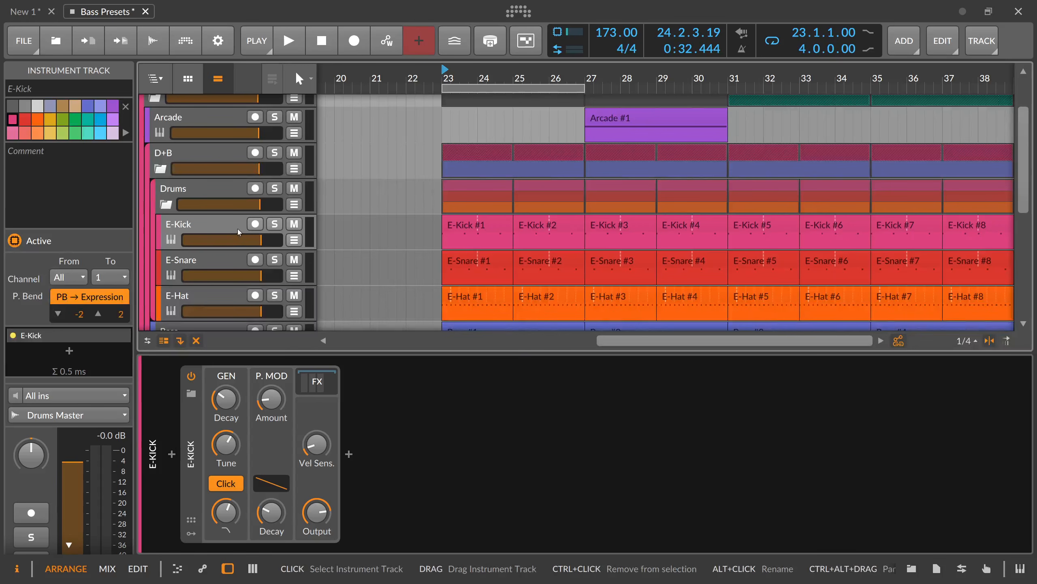
pyautogui.click(216, 186)
pyautogui.click(192, 449)
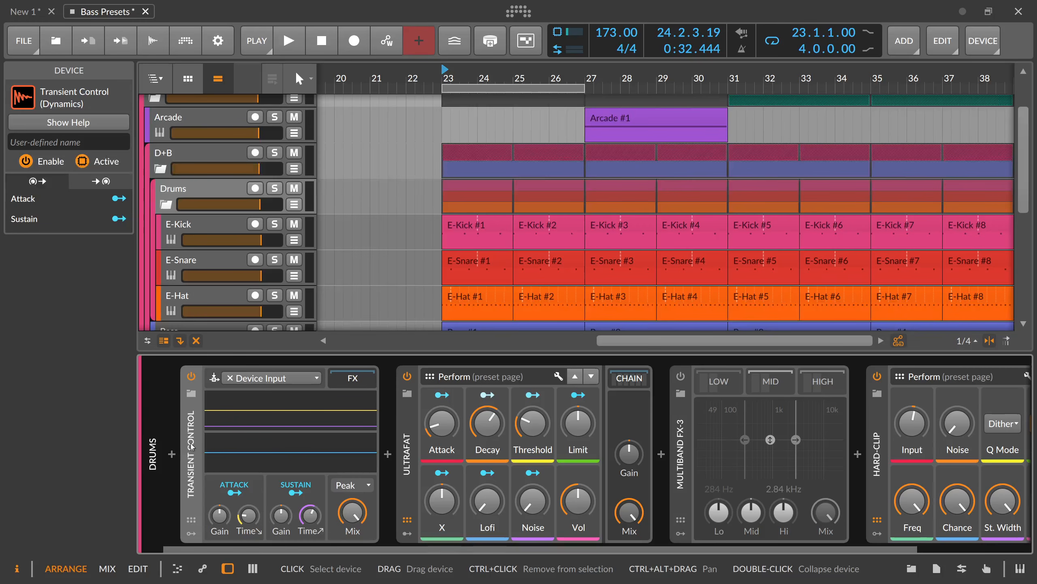
pyautogui.press('Delete')
# - Solo the E-Snare track and play its loop
pyautogui.click(216, 231)
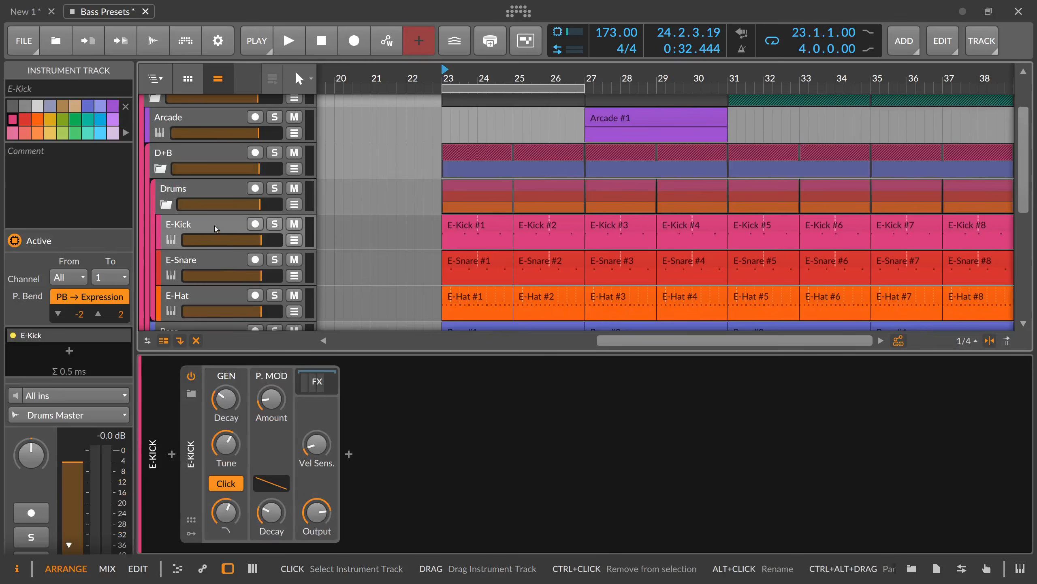
pyautogui.scroll(-3, 216, 229)
pyautogui.click(242, 209)
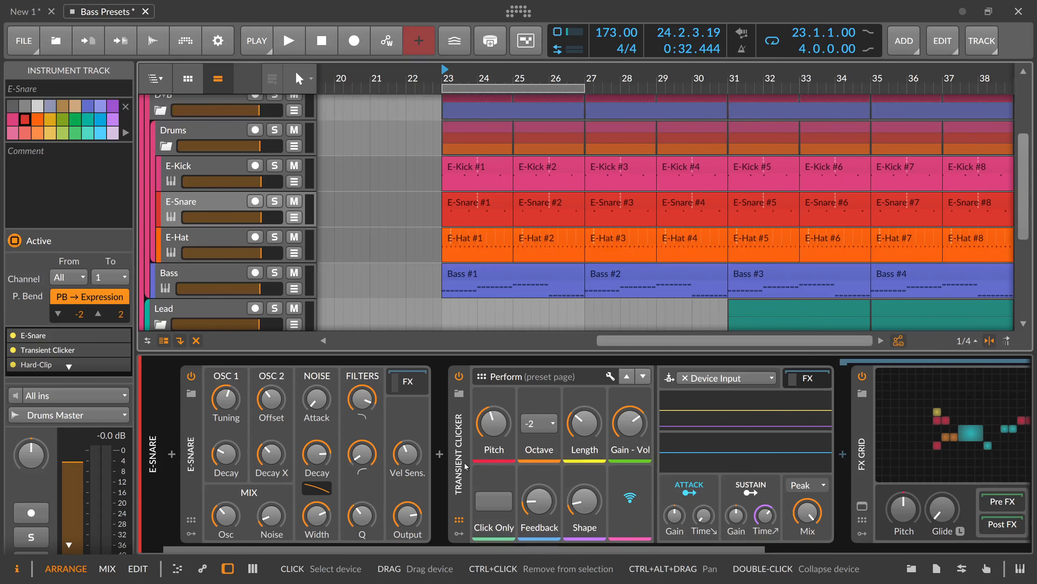
pyautogui.click(274, 201)
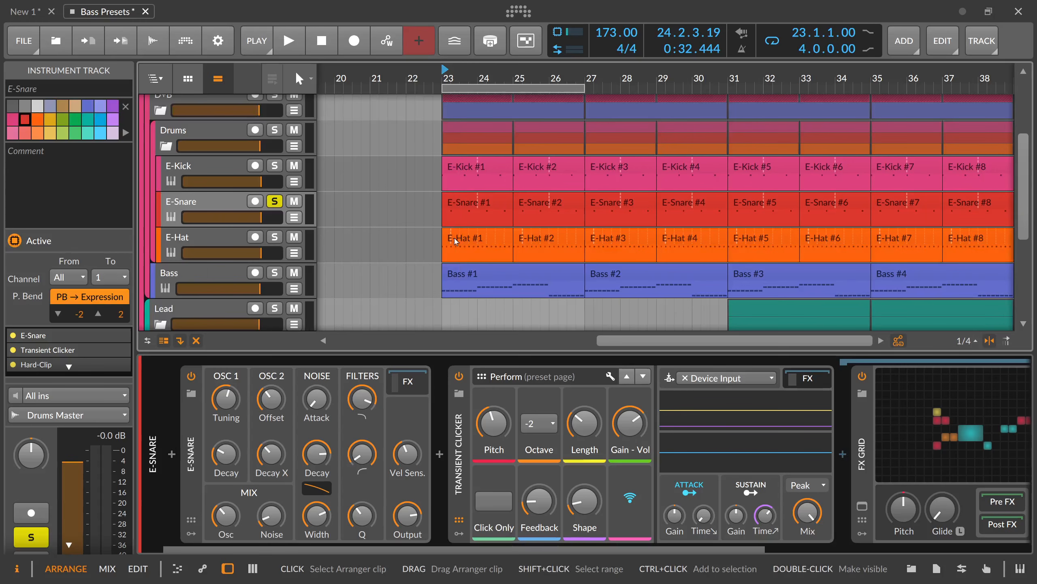
pyautogui.press('space')
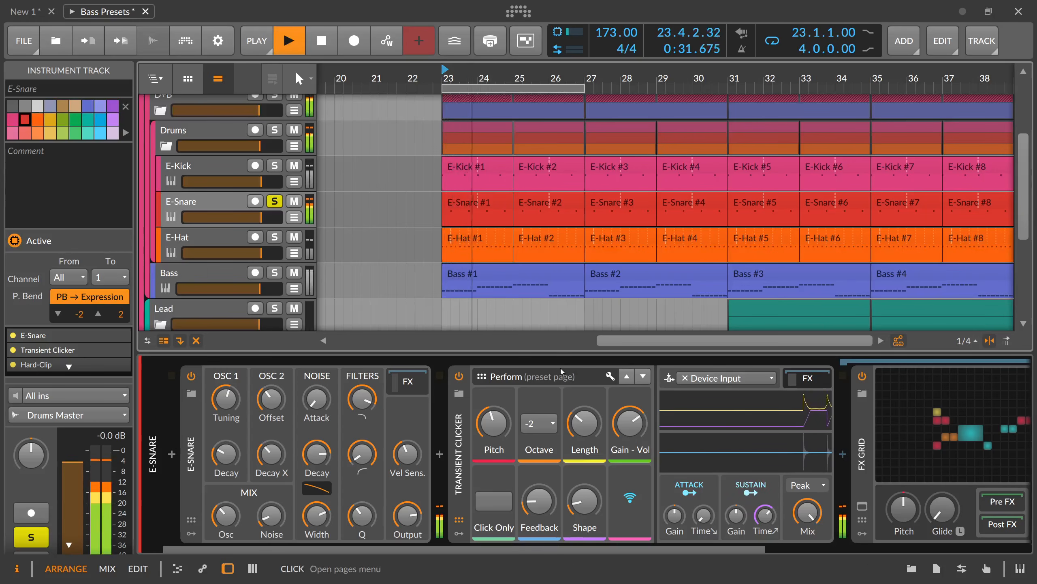
# - Collapse the FX chain of the Transient Clicker's transient control on E-Snare and stop playback
pyautogui.click(807, 378)
pyautogui.moveTo(519, 549); pyautogui.dragTo(585, 549)
pyautogui.press('space')
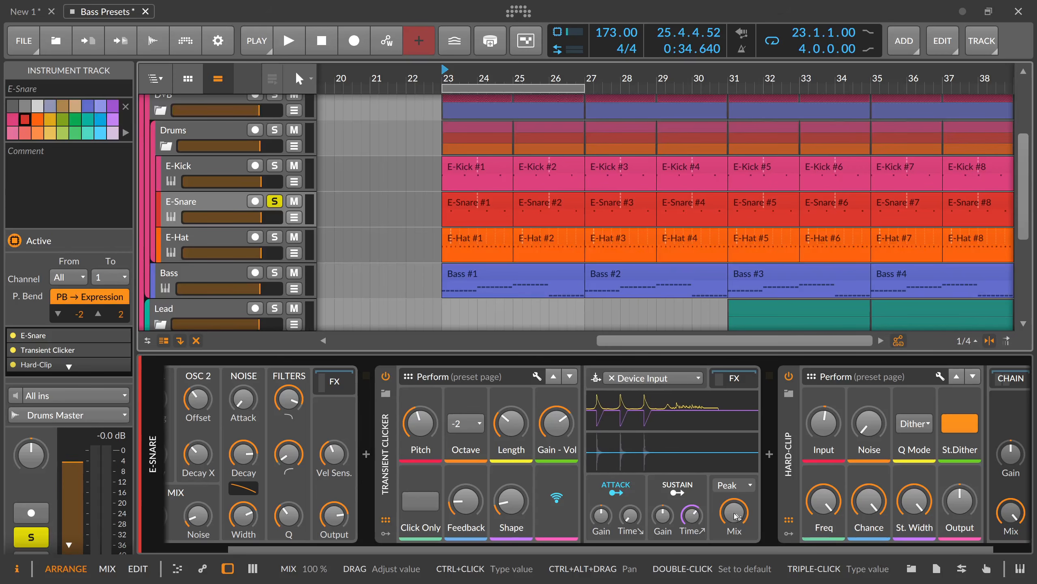
# - Lower the Transient Clicker's Mix to 0 % to compare the snare in playback, and restore it to 100 %
pyautogui.moveTo(735, 516); pyautogui.dragTo(737, 507)
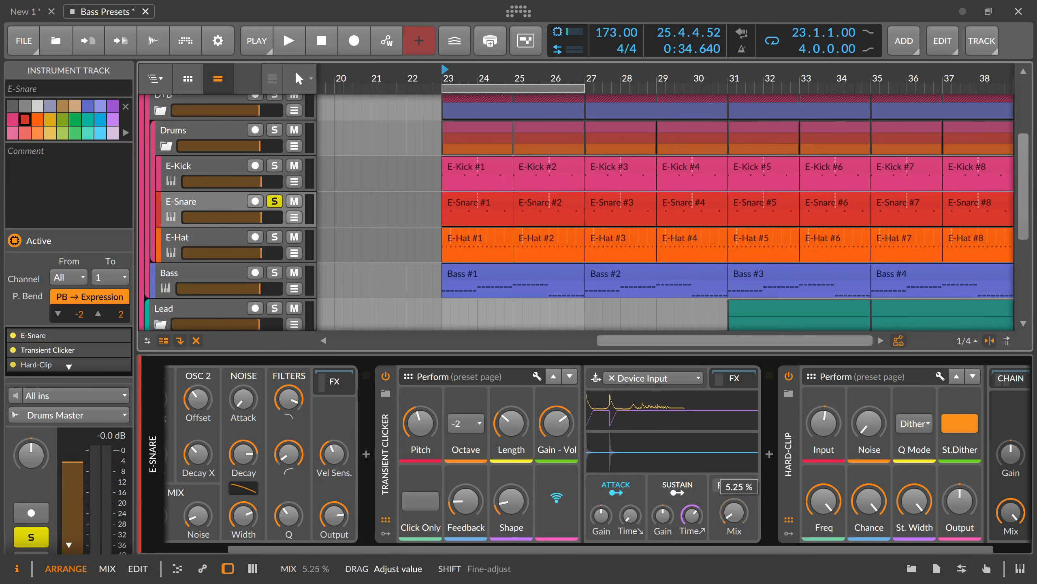
pyautogui.doubleClick(737, 513)
pyautogui.press('space')
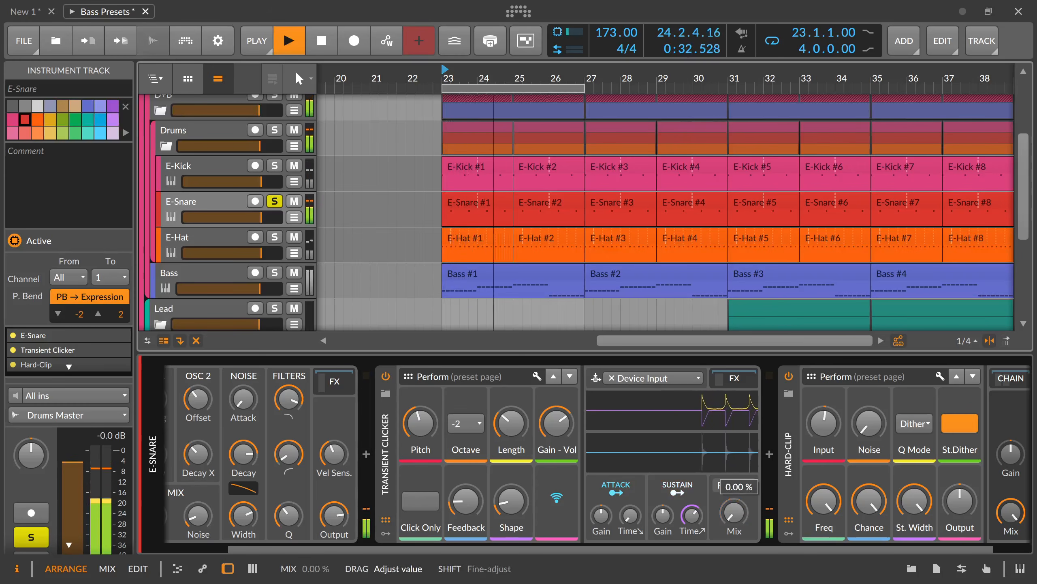
pyautogui.moveTo(740, 516); pyautogui.dragTo(740, 531)
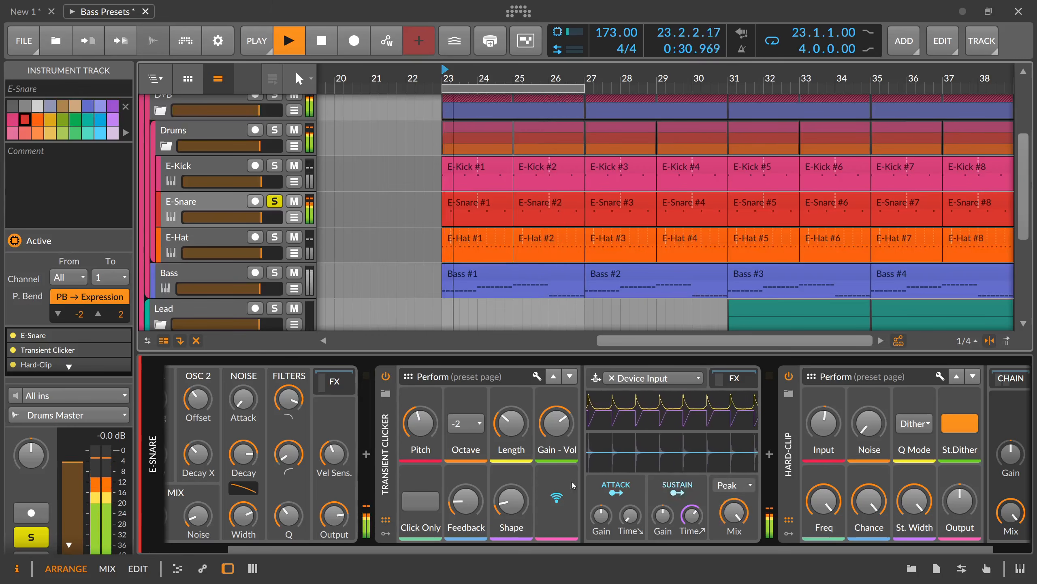
# - Try different Pitch values on the Transient Clicker, ending at -14.54, and adjust its Length during playback
pyautogui.moveTo(421, 423); pyautogui.dragTo(420, 423)
pyautogui.moveTo(510, 423)
pyautogui.mouseDown()
pyautogui.moveTo(510, 407)
pyautogui.moveTo(510, 419)
pyautogui.mouseUp()
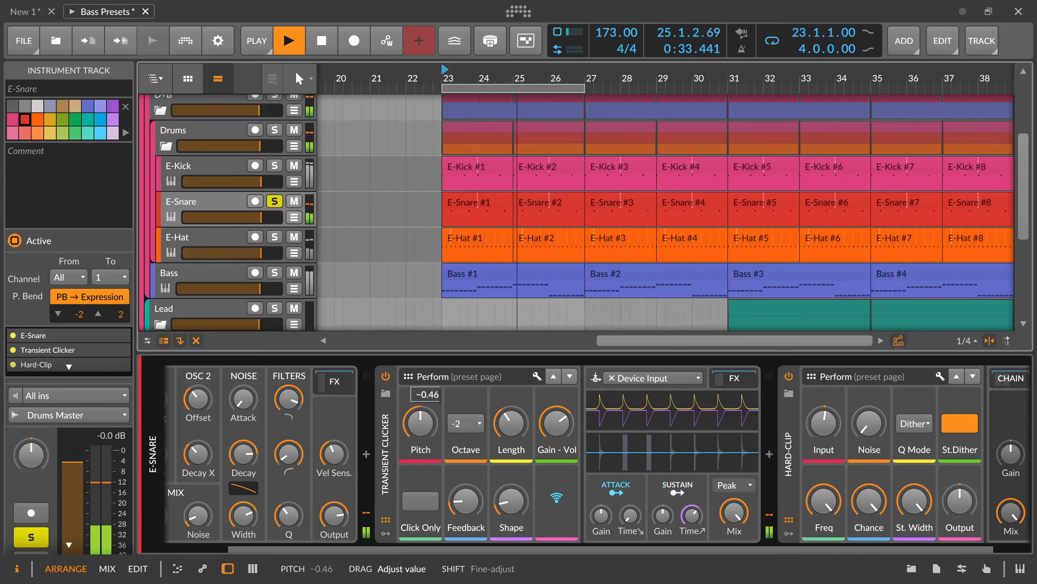
pyautogui.moveTo(420, 423); pyautogui.dragTo(420, 427)
pyautogui.moveTo(511, 423); pyautogui.dragTo(510, 428)
pyautogui.press('space')
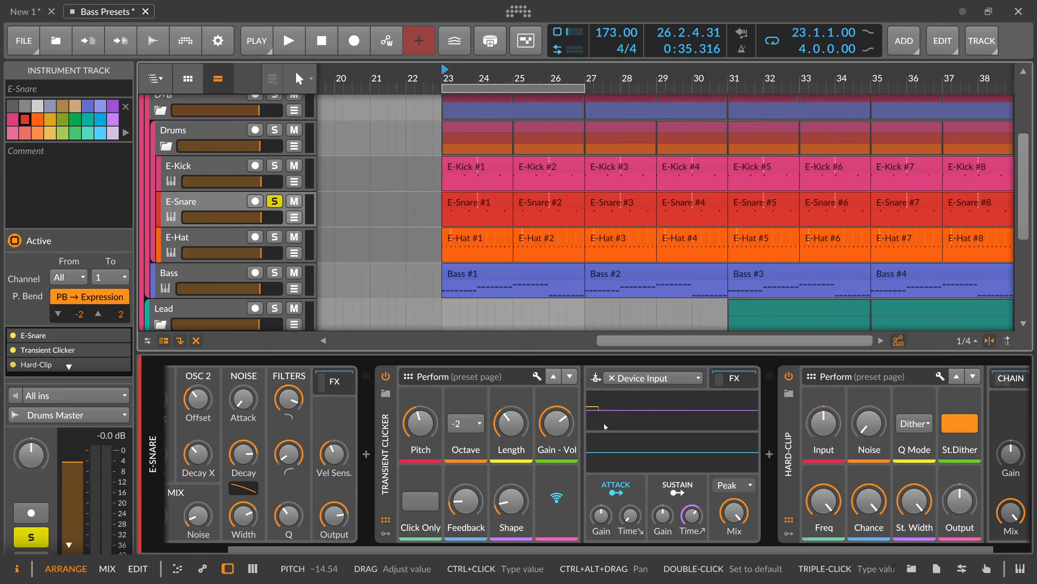
# - Raise the Hard-Clip's Input on E-Snare and enable Click Only on the Transient Clicker during playback
pyautogui.press('space')
pyautogui.moveTo(825, 426)
pyautogui.mouseDown()
pyautogui.moveTo(825, 382)
pyautogui.moveTo(825, 414)
pyautogui.mouseUp()
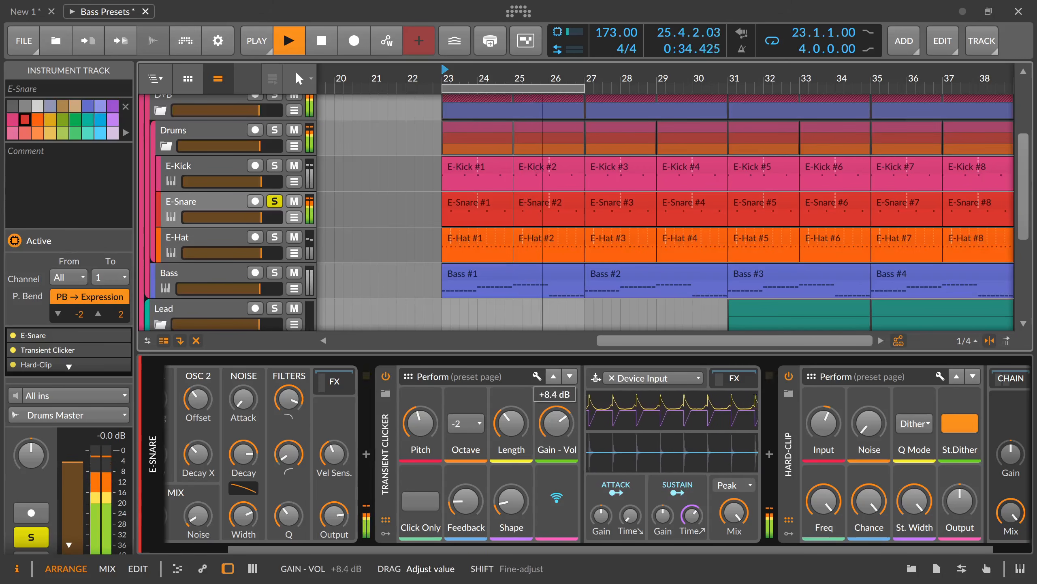
pyautogui.click(427, 505)
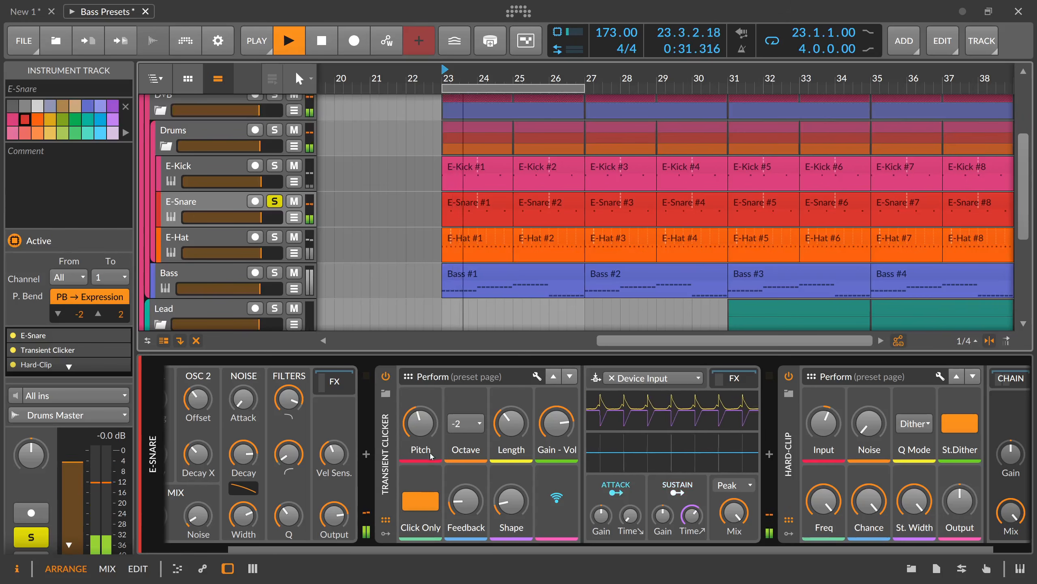
# - Adjust the Transient Clicker's Pitch, Feedback, Shape and Length during playback, turn off Click Only, and stop playback
pyautogui.moveTo(421, 426); pyautogui.dragTo(421, 421)
pyautogui.moveTo(466, 502)
pyautogui.mouseDown()
pyautogui.moveTo(466, 513)
pyautogui.moveTo(466, 495)
pyautogui.mouseUp()
pyautogui.moveTo(511, 501); pyautogui.dragTo(512, 487)
pyautogui.moveTo(466, 501); pyautogui.dragTo(512, 512)
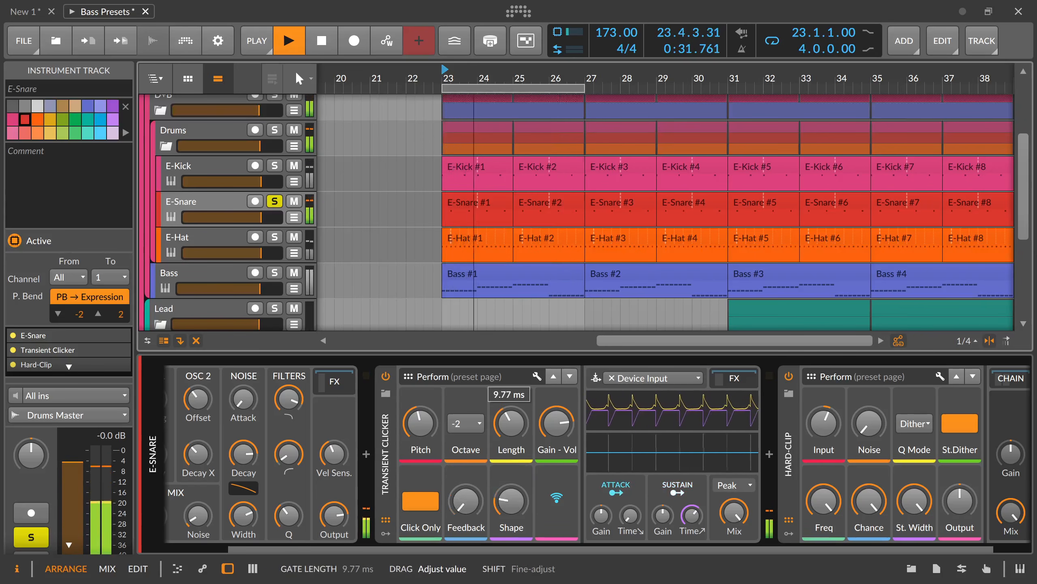
pyautogui.click(423, 504)
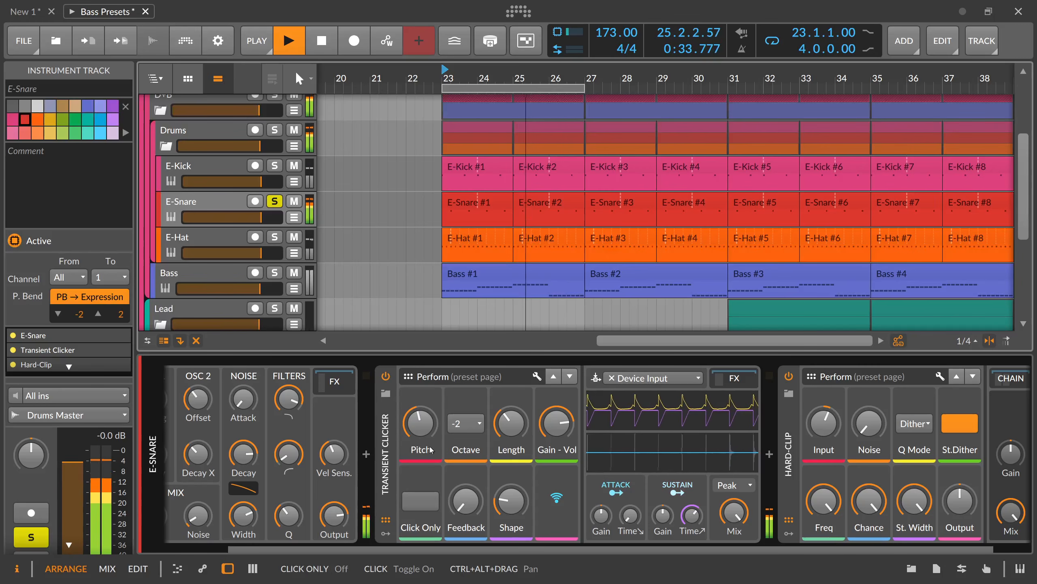
pyautogui.press('space')
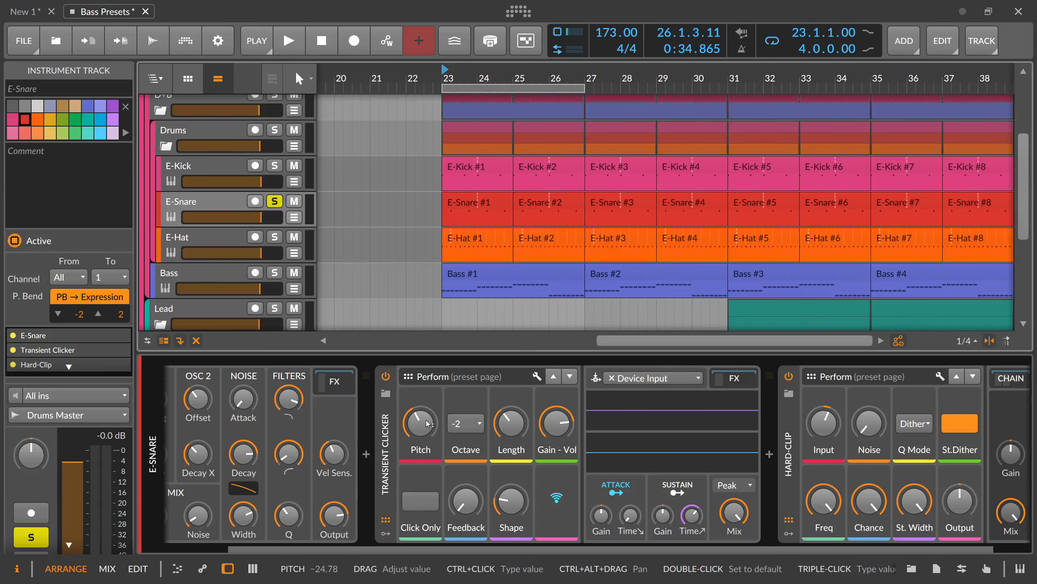
# - Select the Transient Clicker on E-Snare and briefly play the snare to examine its Attack and Sustain detection
pyautogui.hscroll(-3, 258, 541)
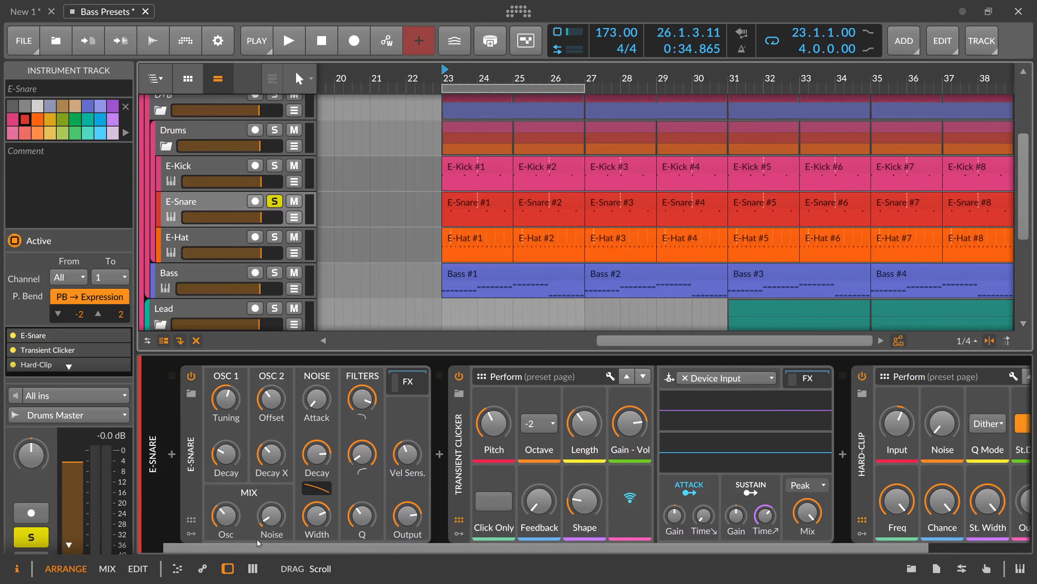
pyautogui.hscroll(5, 257, 541)
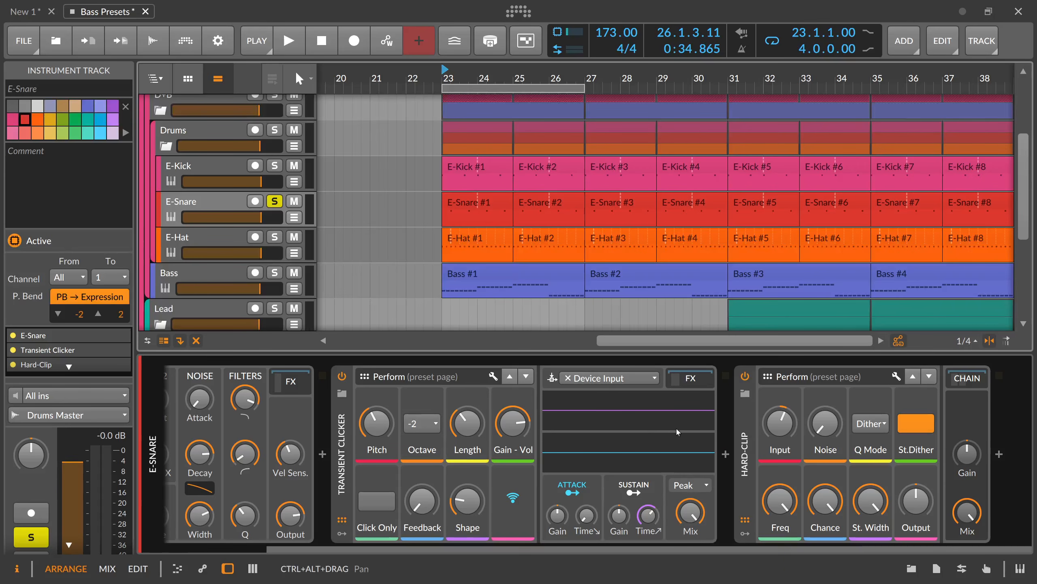
pyautogui.click(348, 444)
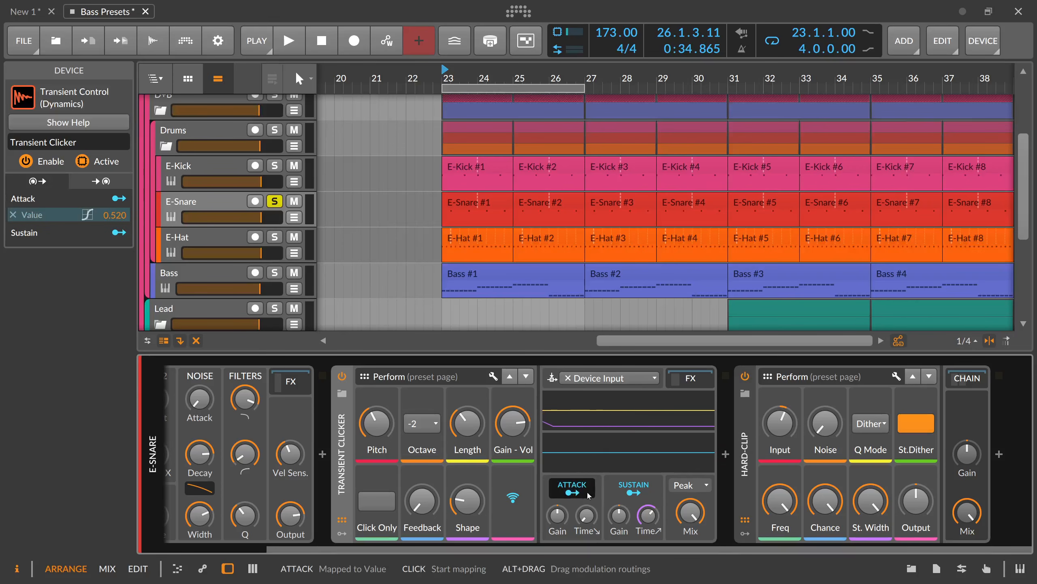
pyautogui.press('space')
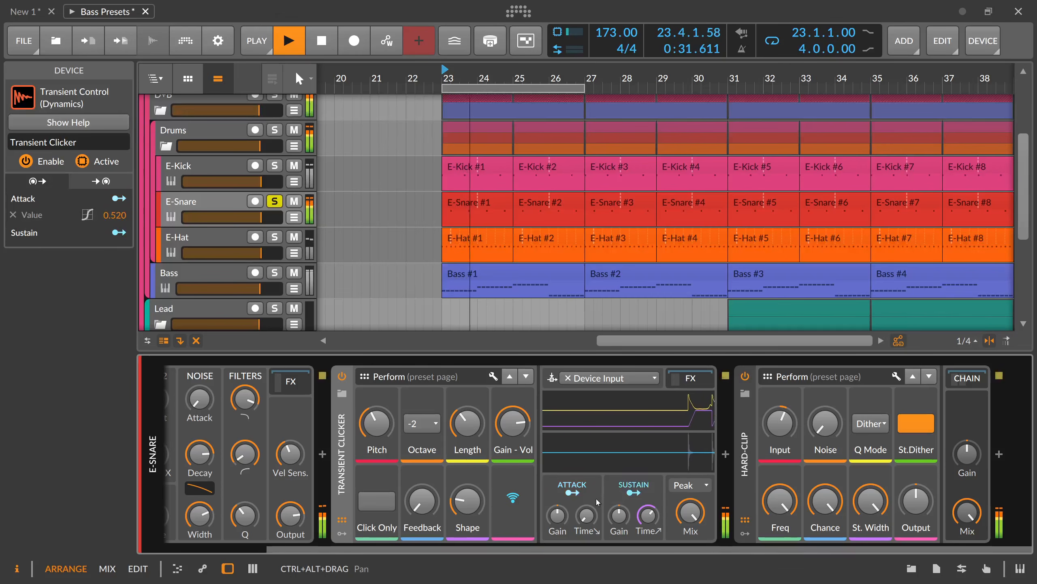
pyautogui.press('space')
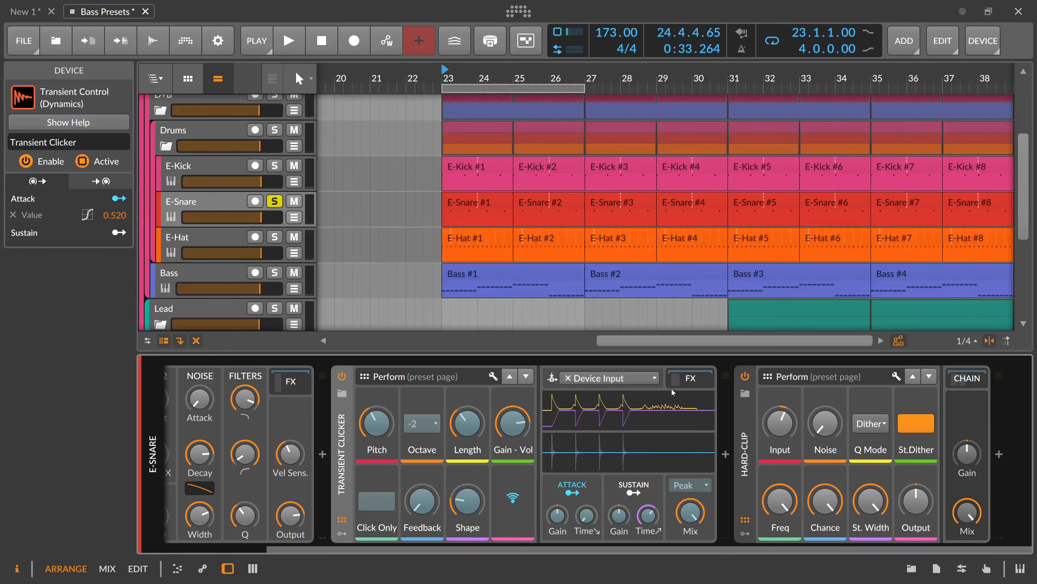
# - Open the FX Grid patch in the Transient Clicker's FX chain and hide the device chain for a full view
pyautogui.click(691, 380)
pyautogui.moveTo(470, 550); pyautogui.dragTo(644, 550)
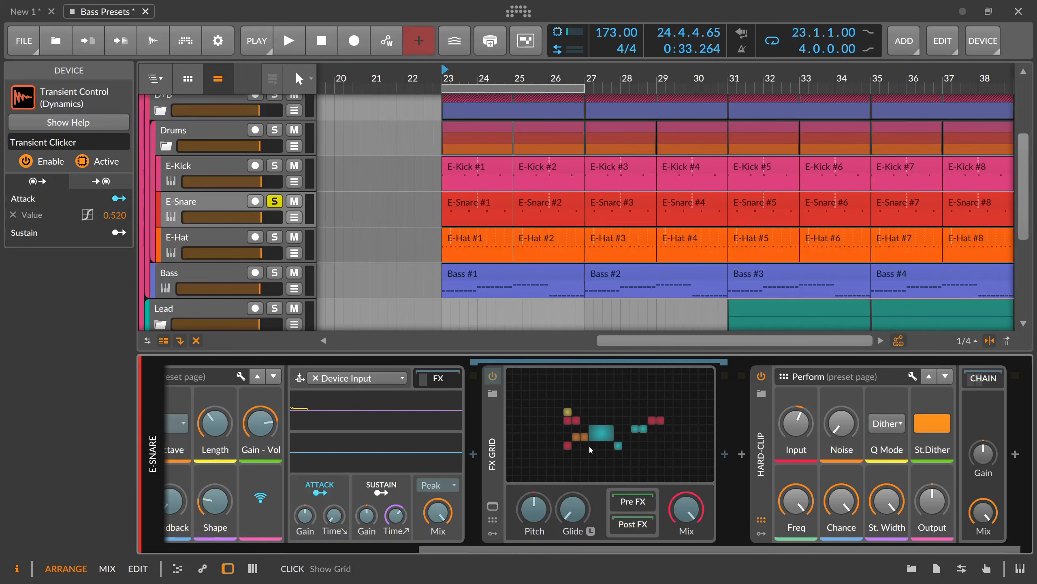
pyautogui.doubleClick(541, 452)
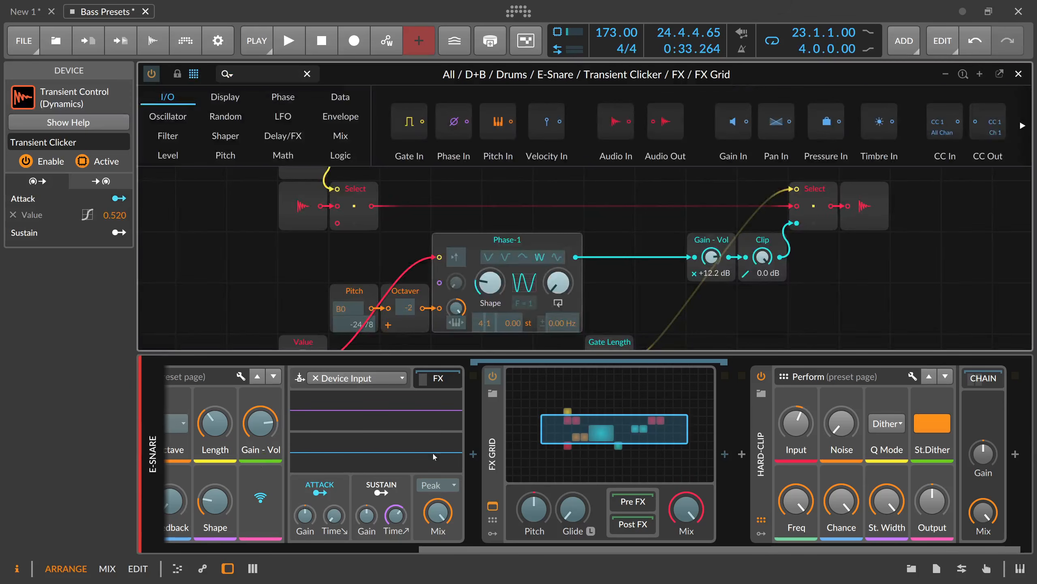
pyautogui.click(229, 568)
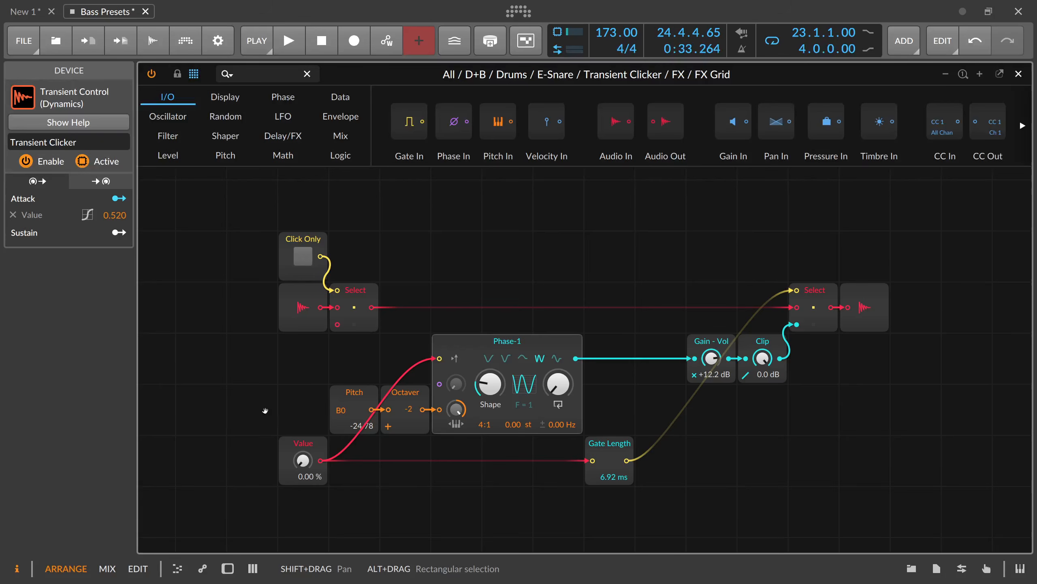
pyautogui.moveTo(278, 449); pyautogui.dragTo(288, 416)
# - Play the snare briefly and examine the Value and Gate Length modules in the patch
pyautogui.press('space')
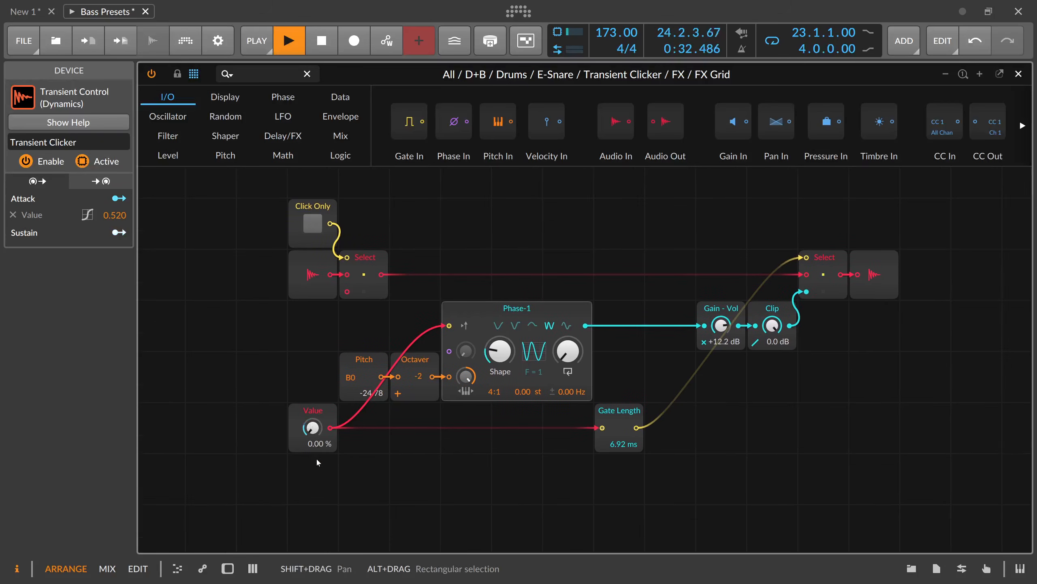
pyautogui.press('space')
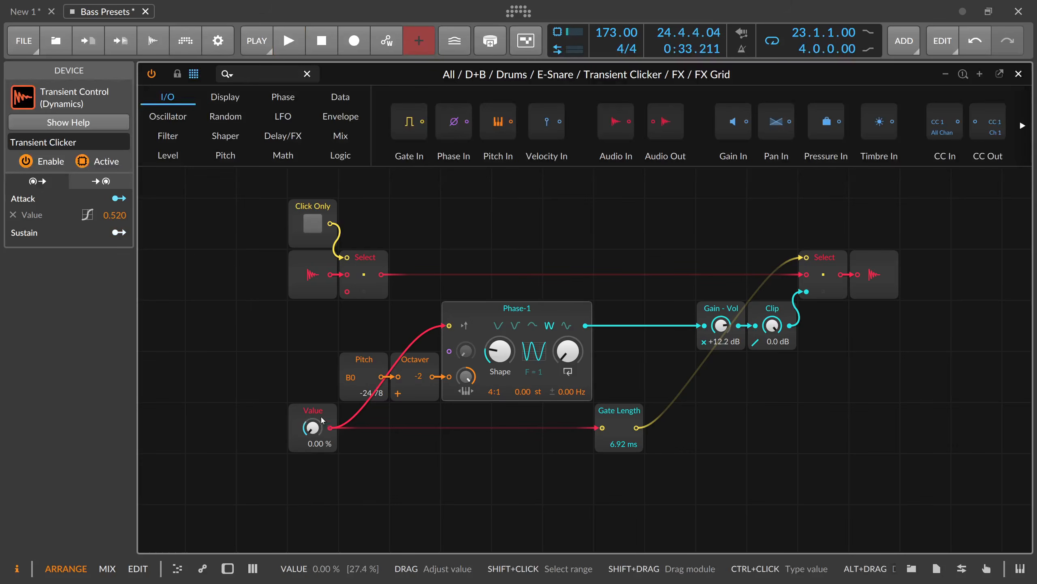
pyautogui.click(325, 416)
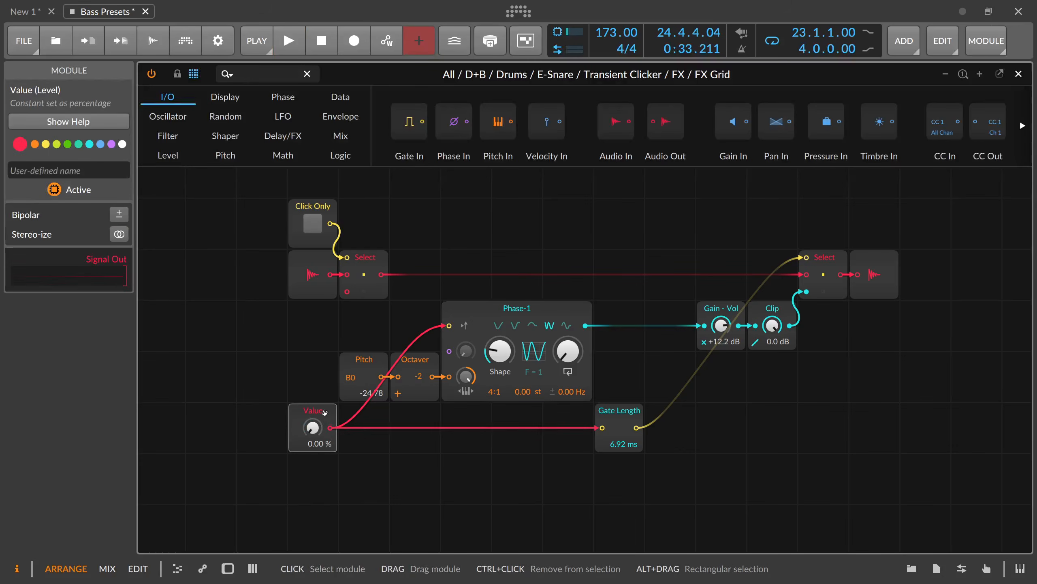
pyautogui.click(622, 411)
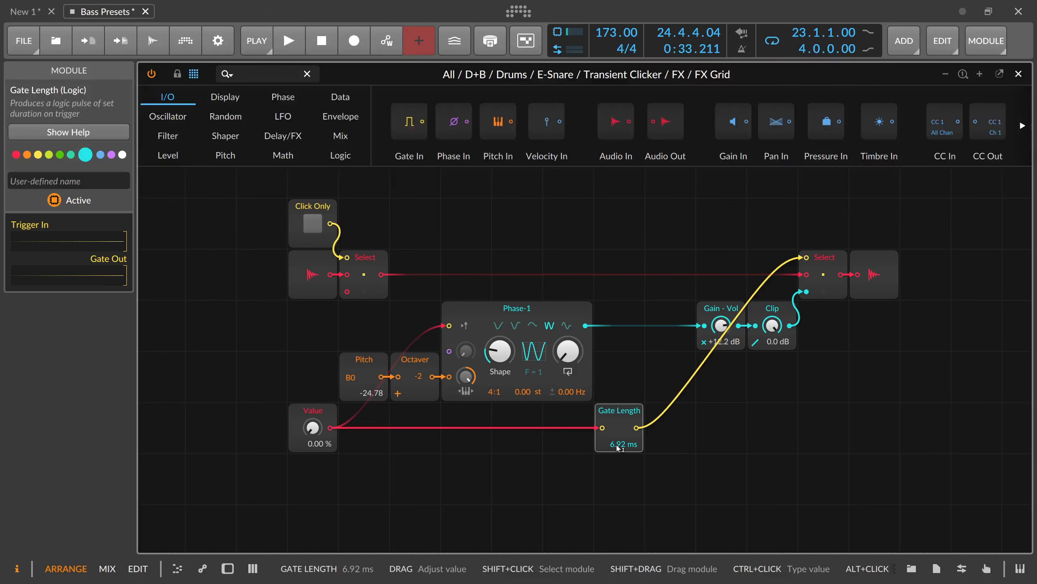
# - Set the Gate Length module to 337 ms and play the snare to observe the output Select switching
pyautogui.press('space')
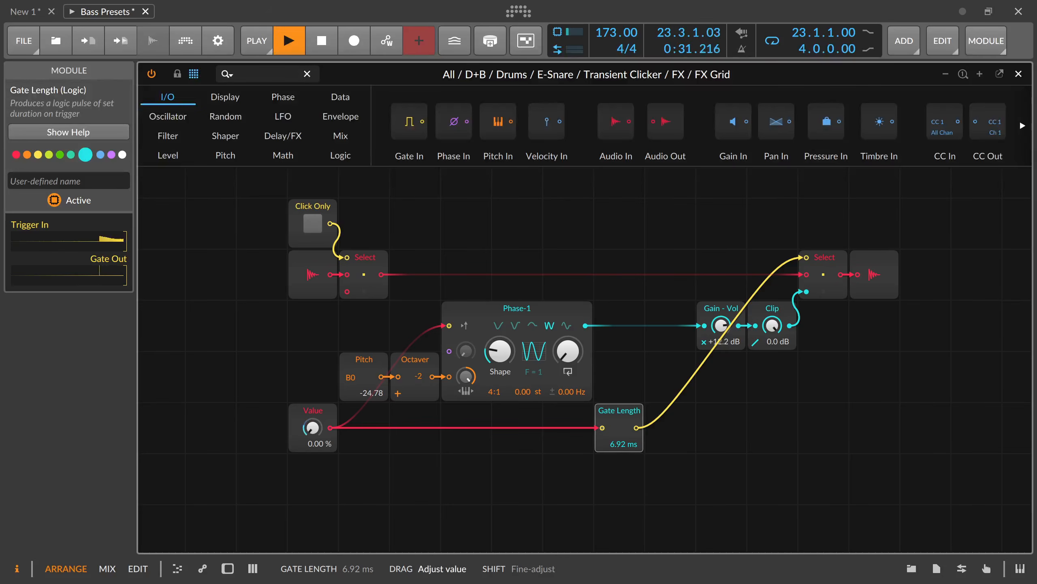
pyautogui.moveTo(619, 448); pyautogui.dragTo(619, 382)
pyautogui.press('space')
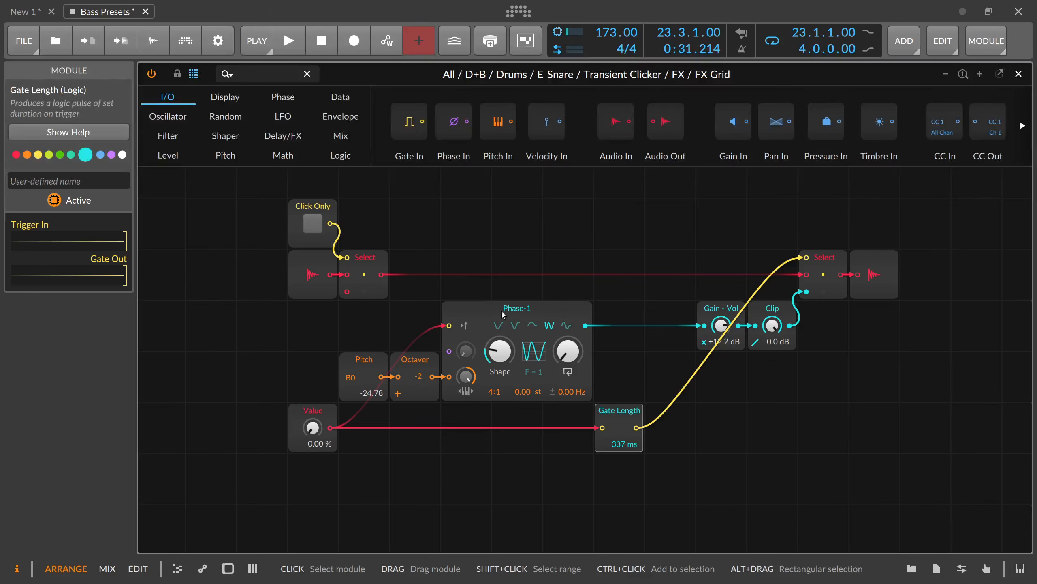
pyautogui.press('space')
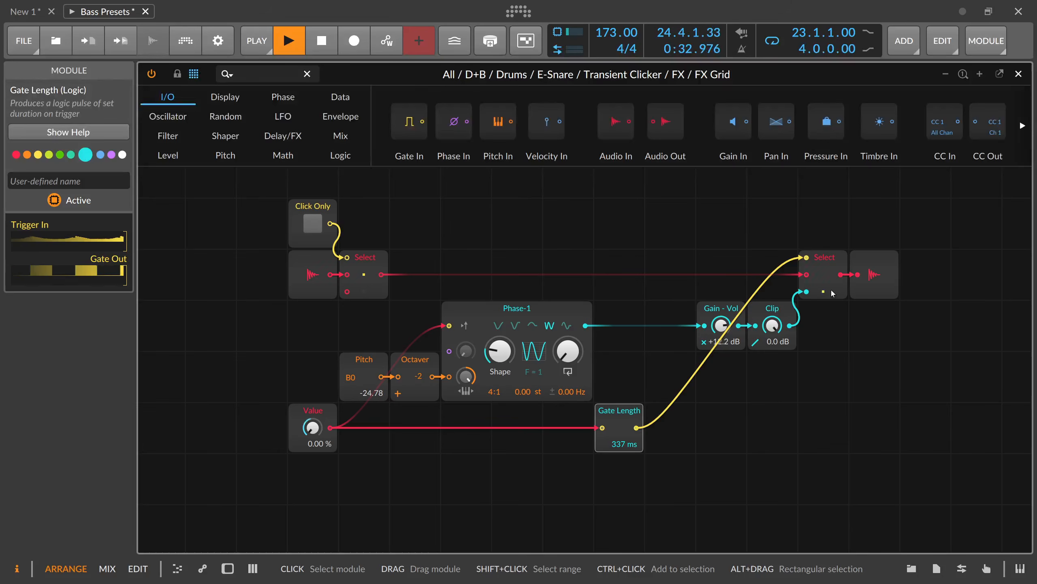
pyautogui.press('space')
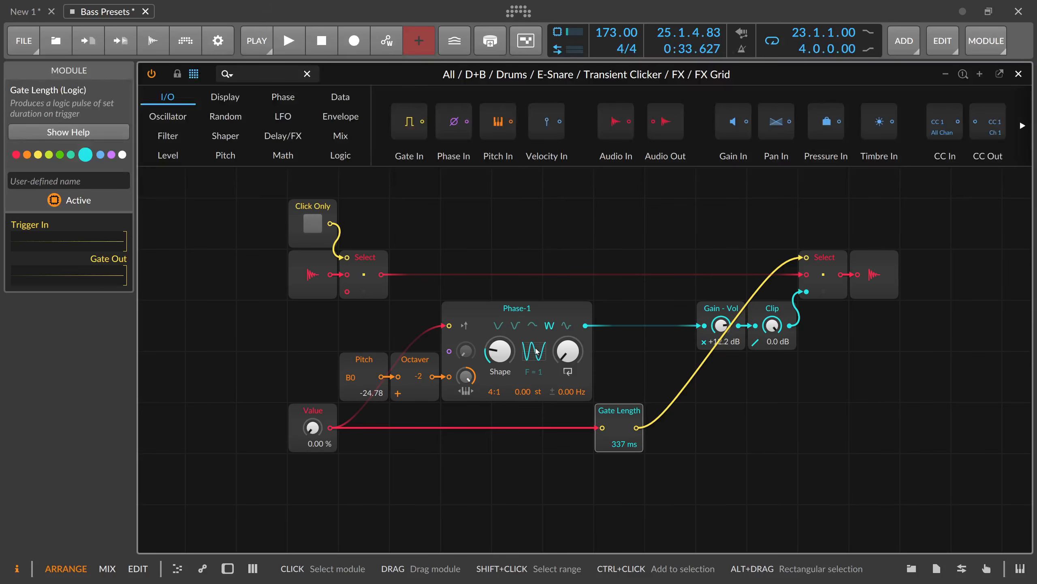
# - Try replacing the Phase-1 oscillator with a Sampler module, and undo the replacement
pyautogui.click(513, 307)
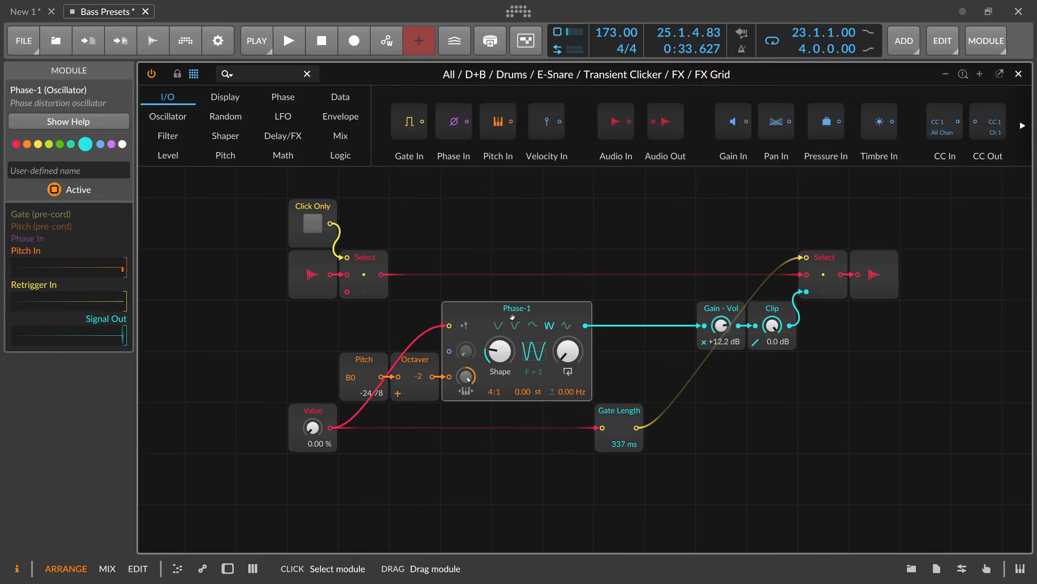
pyautogui.rightClick(514, 307)
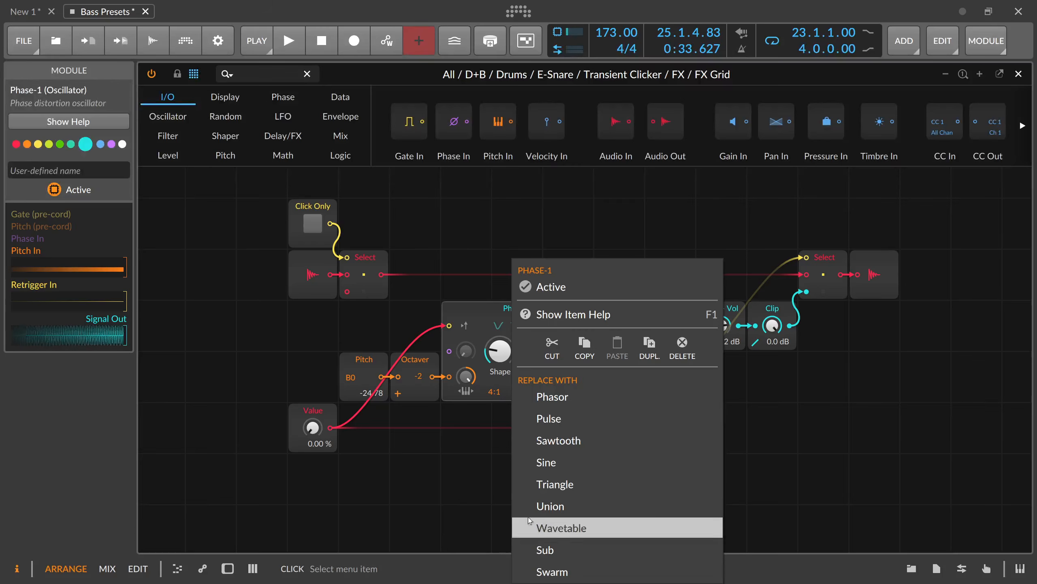
pyautogui.click(470, 354)
pyautogui.click(277, 78)
pyautogui.write('sam')
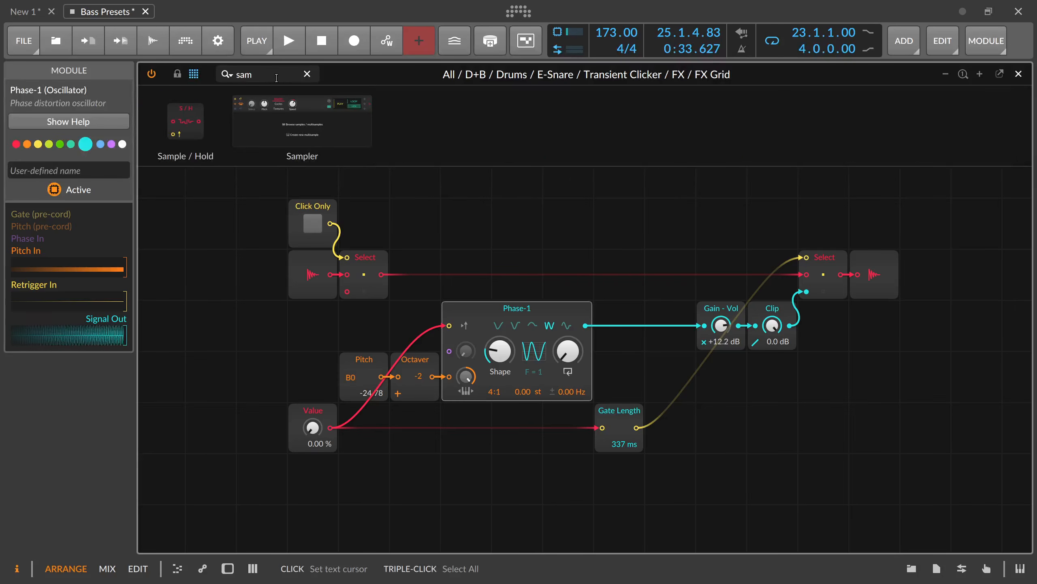
pyautogui.moveTo(302, 123); pyautogui.dragTo(458, 315)
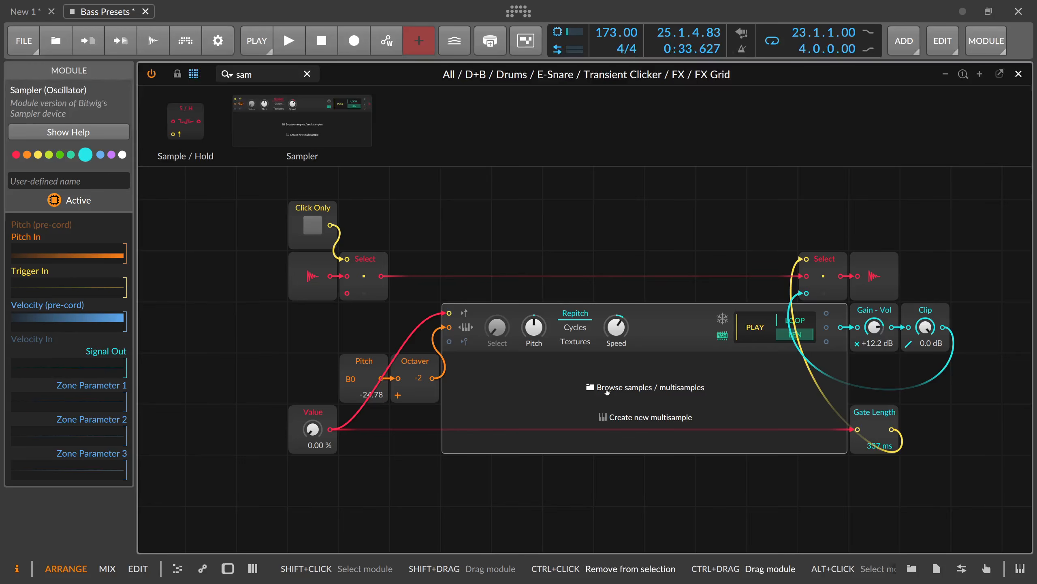
pyautogui.hotkey('ctrl', 'z')
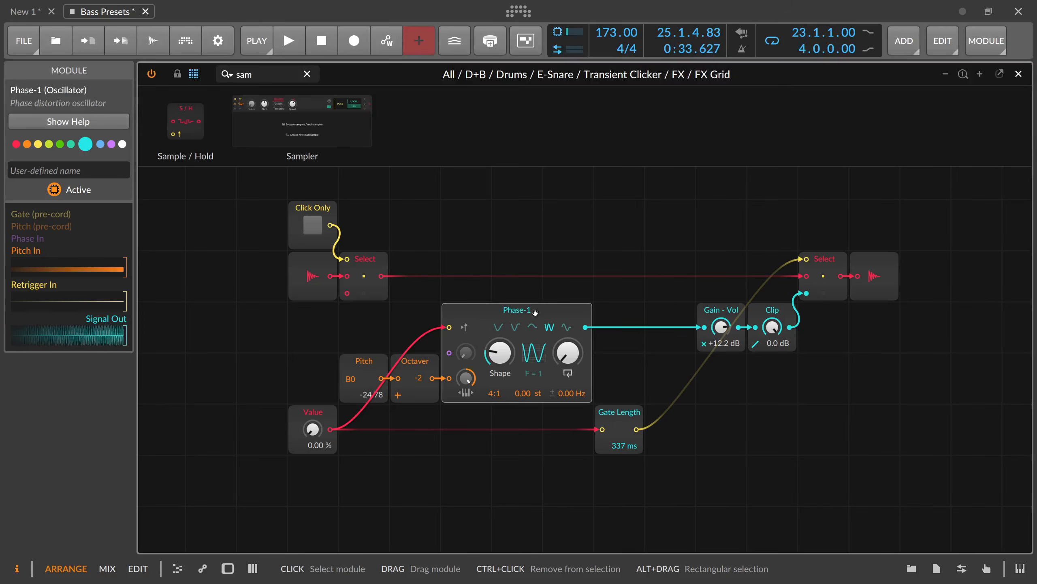
# - Replace the Phase-1 oscillator with Pulse, start playback, and set the Gate Length to 2.07 ms
pyautogui.rightClick(518, 311)
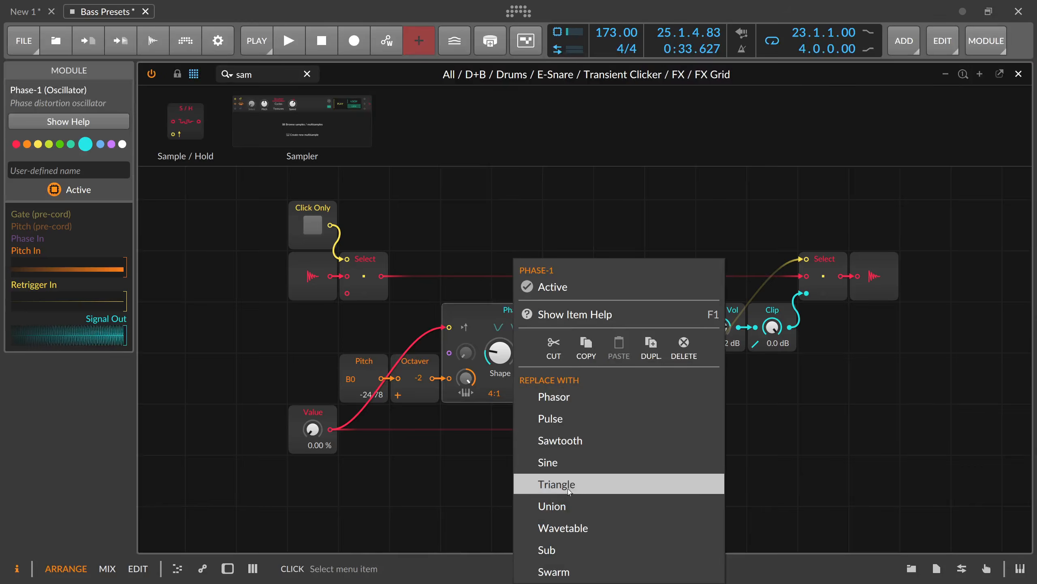
pyautogui.click(563, 418)
pyautogui.press('space')
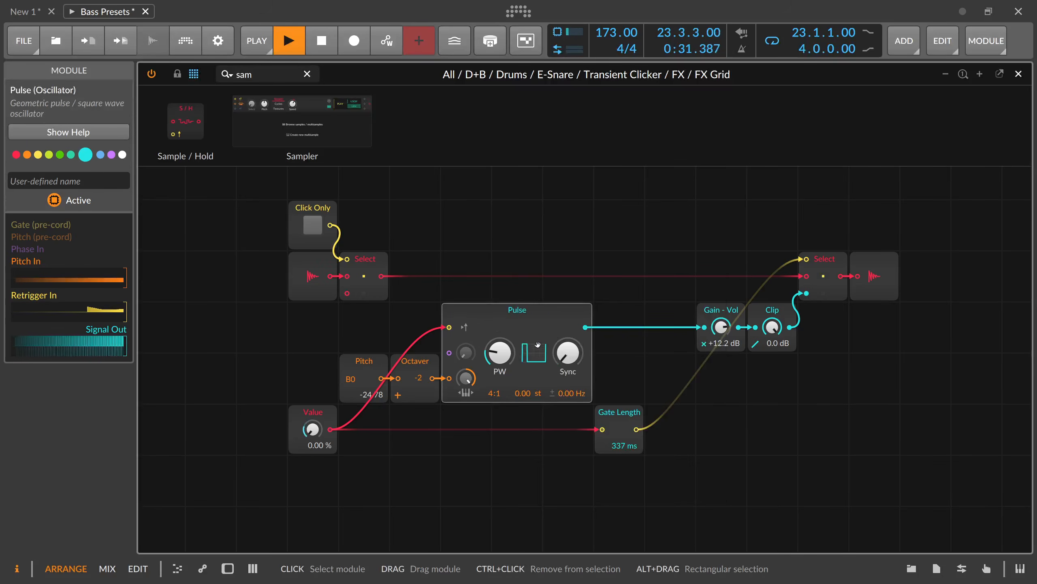
pyautogui.moveTo(621, 433); pyautogui.dragTo(621, 513)
pyautogui.moveTo(623, 445); pyautogui.dragTo(623, 454)
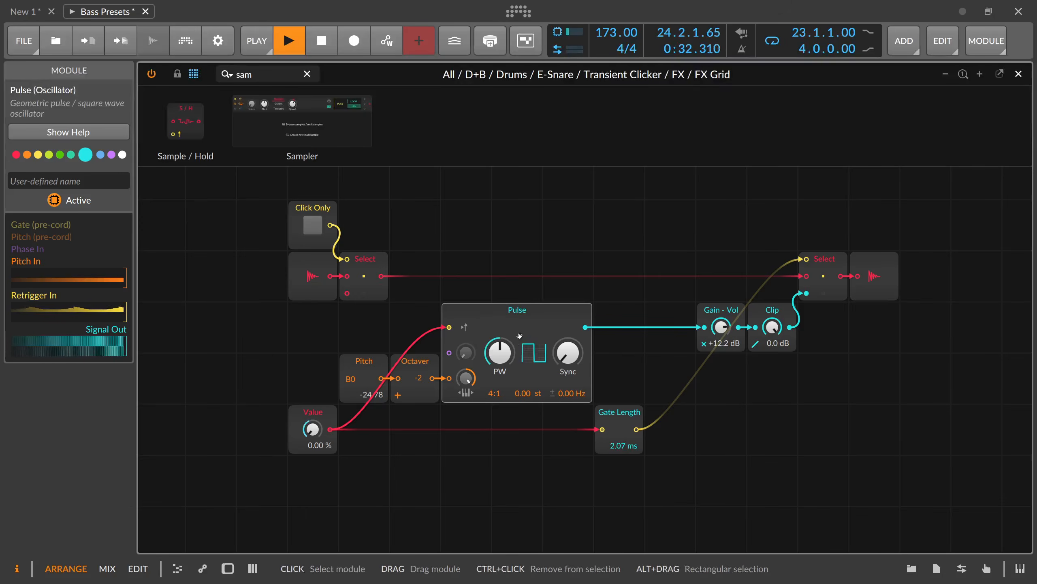
# - Reduce the Pulse oscillator's pulse width to 11.5 % and set its frequency ratio to 1:1
pyautogui.moveTo(500, 352); pyautogui.dragTo(499, 361)
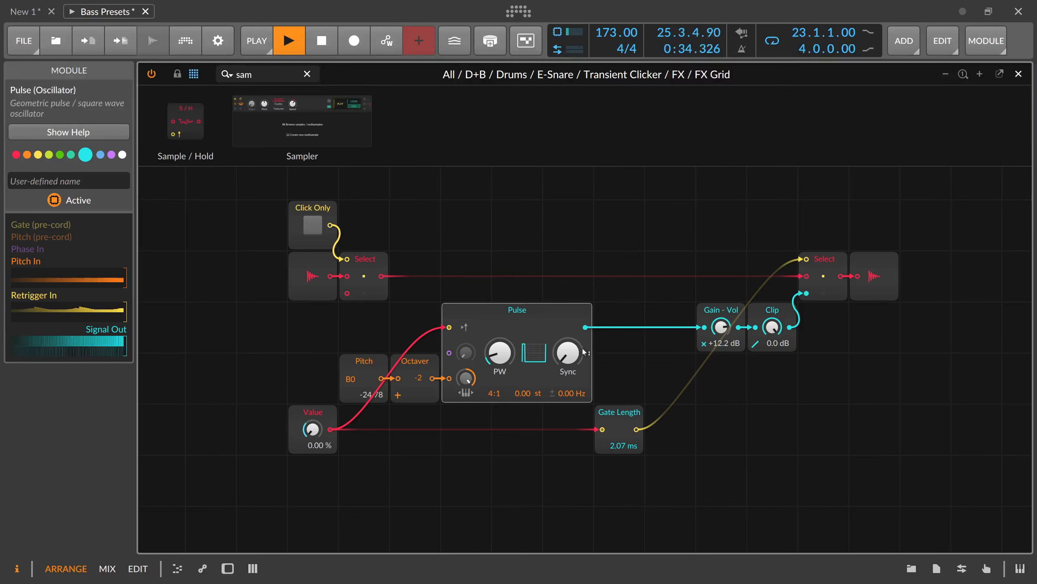
pyautogui.moveTo(577, 352)
pyautogui.mouseDown()
pyautogui.moveTo(578, 320)
pyautogui.moveTo(578, 353)
pyautogui.mouseUp()
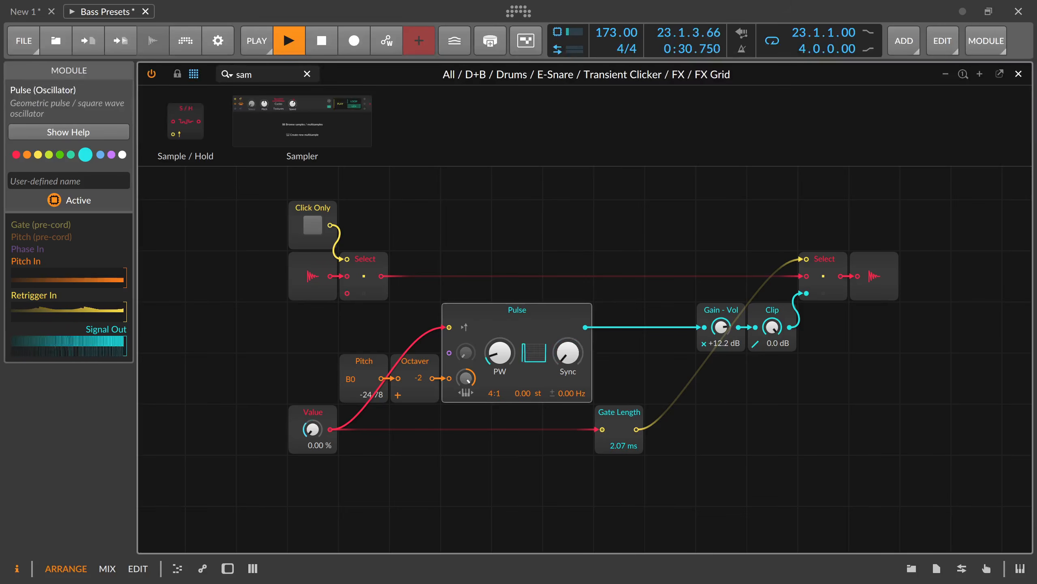
pyautogui.moveTo(494, 393); pyautogui.dragTo(494, 387)
pyautogui.doubleClick(488, 395)
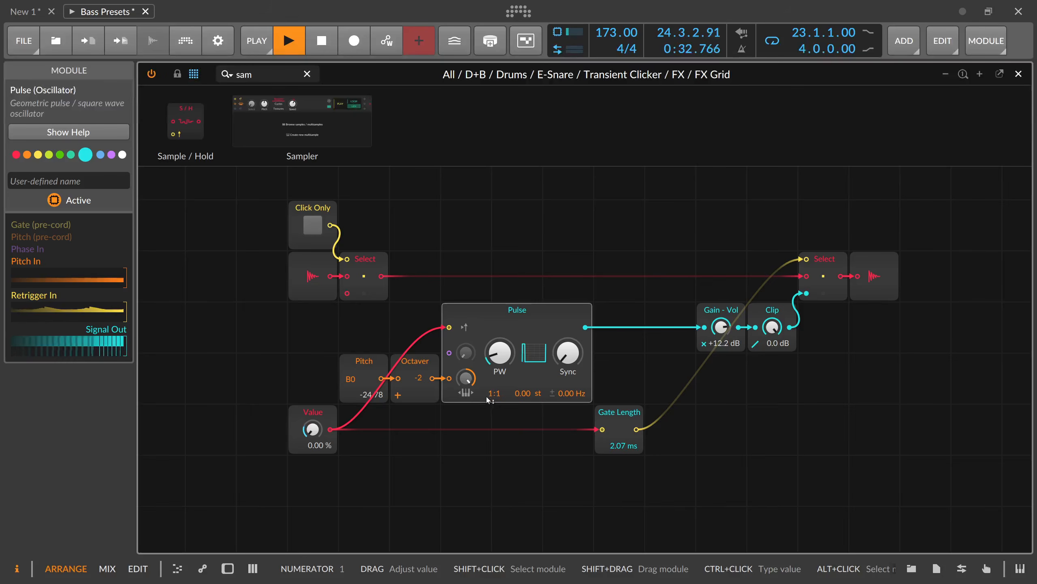
# - Set the Pitch module to -7.00, the Octaver to +2 and the Gate Length to 3.89 ms, and stop playback
pyautogui.moveTo(352, 386); pyautogui.dragTo(352, 364)
pyautogui.moveTo(417, 378); pyautogui.dragTo(417, 373)
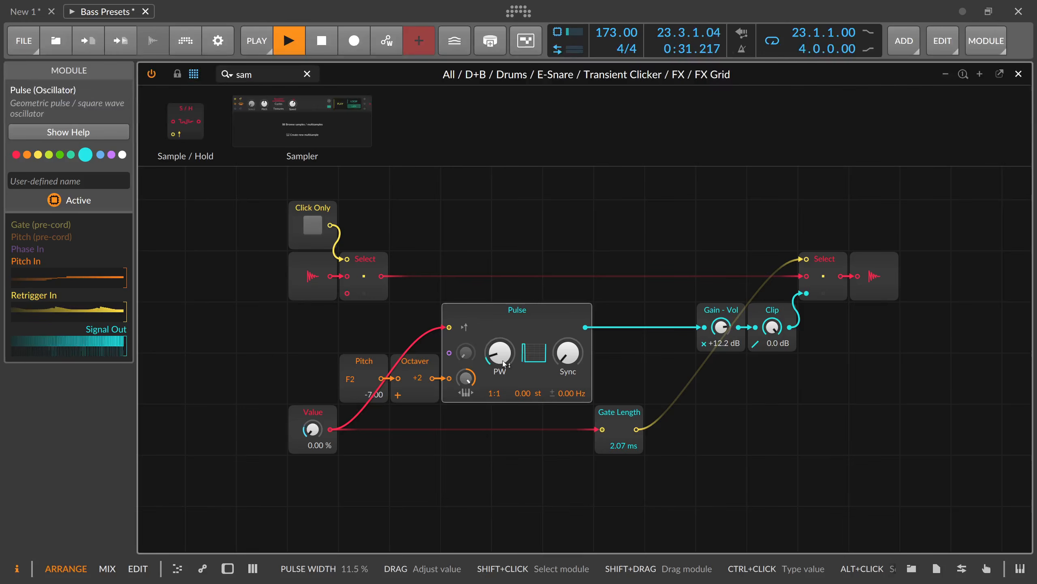
pyautogui.moveTo(617, 443); pyautogui.dragTo(617, 438)
pyautogui.press('space')
# - Replace the Pulse oscillator with Phase-1 and start playback
pyautogui.rightClick(516, 326)
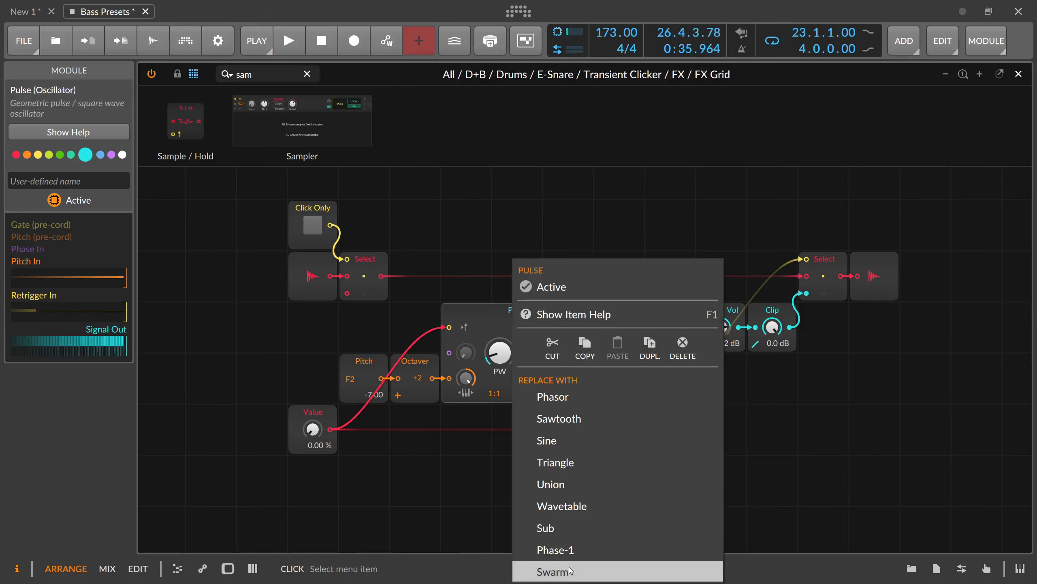
pyautogui.click(571, 550)
pyautogui.press('space')
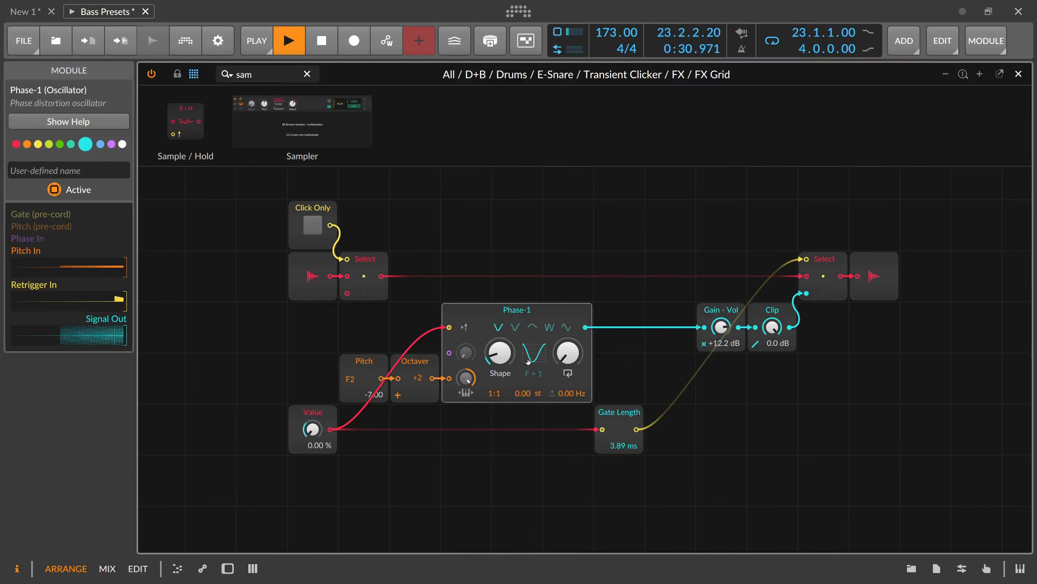
# - Choose the W-shaped waveform on Phase-1, and lower the Octaver to +1 and the Pitch module to -21.00
pyautogui.click(549, 327)
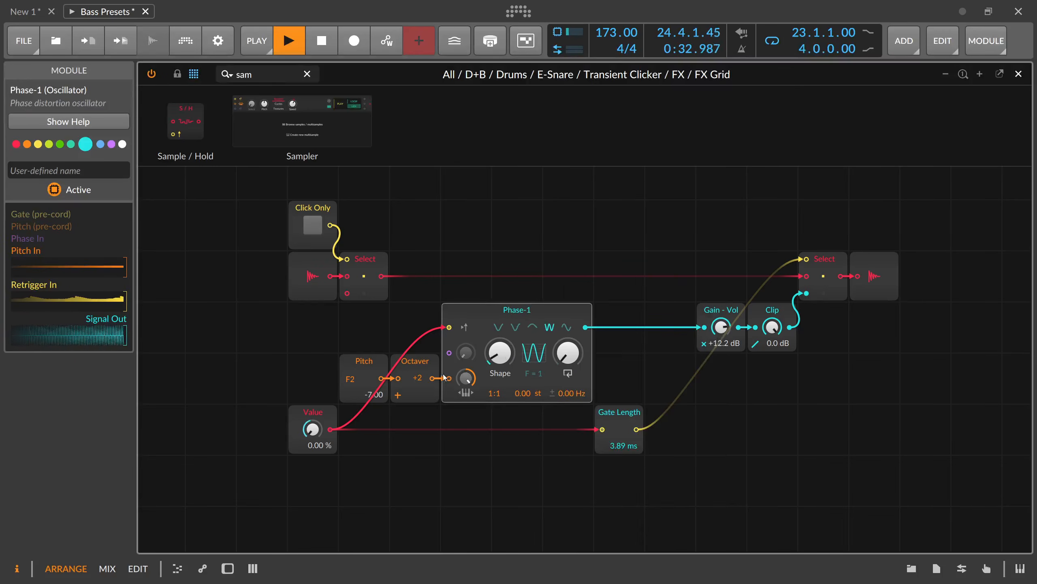
pyautogui.moveTo(417, 378); pyautogui.dragTo(374, 420)
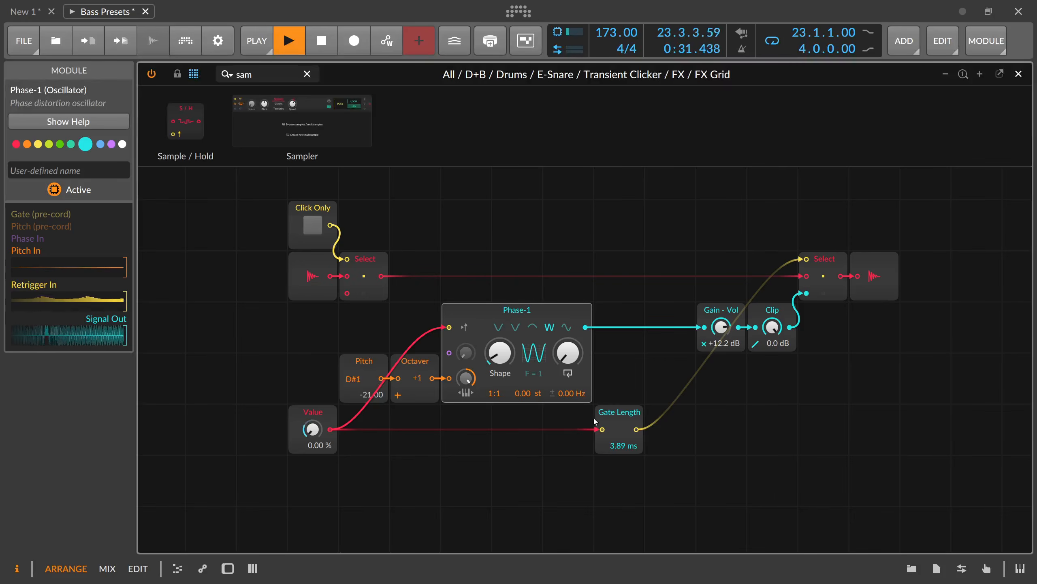
# - Set the Gate Length to 2.45 ms, and stop playback to inspect the Clip and Gain - Vol modules
pyautogui.moveTo(624, 445)
pyautogui.mouseDown()
pyautogui.moveTo(623, 458)
pyautogui.moveTo(621, 444)
pyautogui.mouseUp()
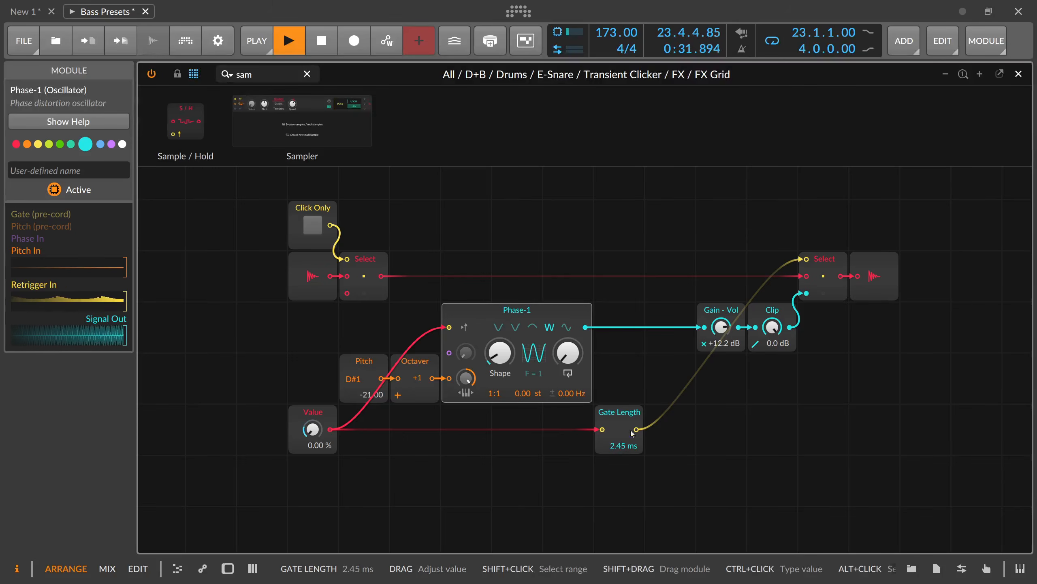
pyautogui.press('space')
pyautogui.click(777, 311)
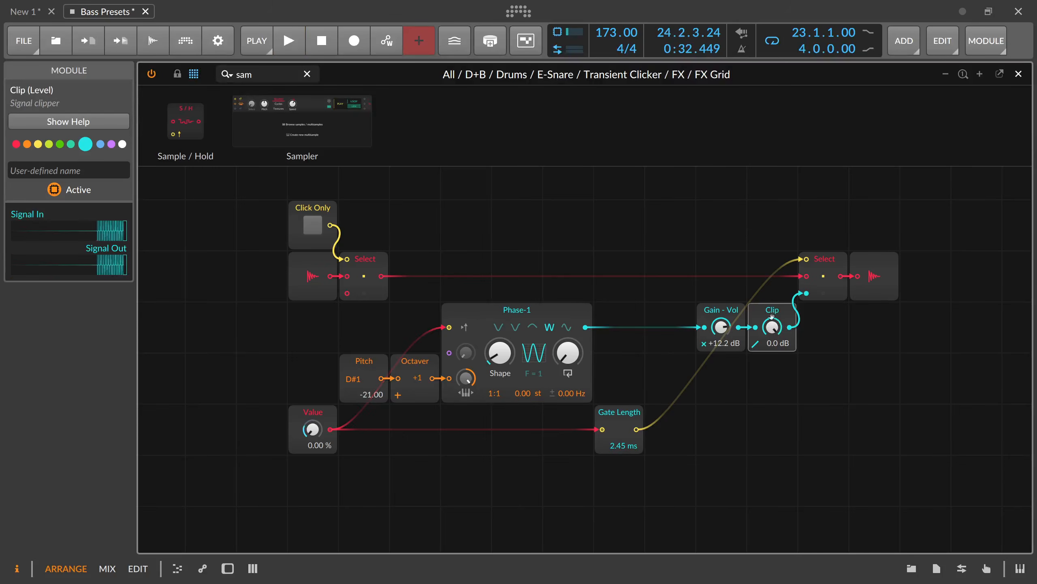
pyautogui.click(714, 317)
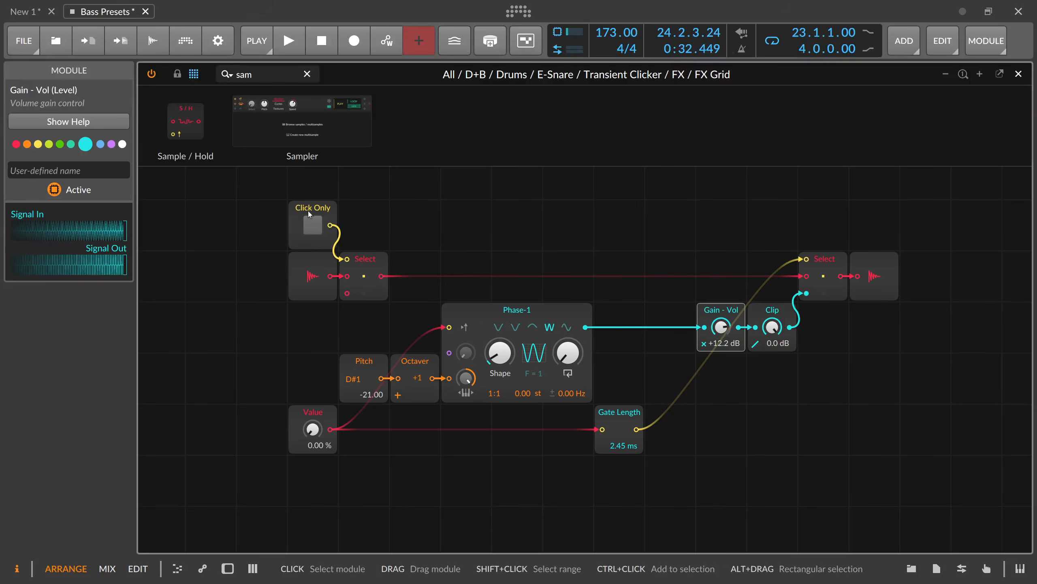
# - Toggle Click Only during playback to compare the isolated click with the full snare, leaving it off and playback stopped
pyautogui.click(313, 225)
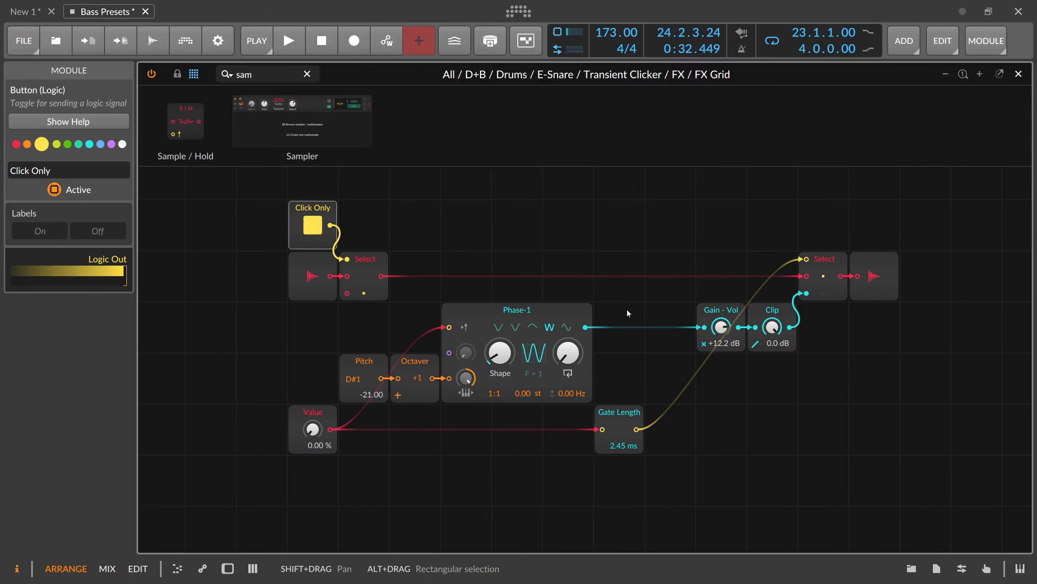
pyautogui.press('space')
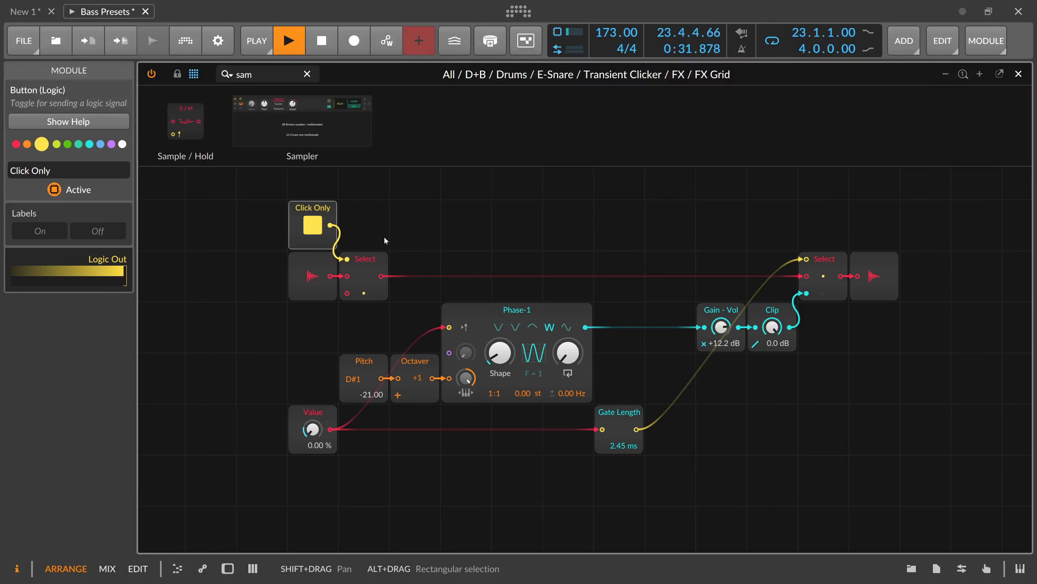
pyautogui.click(313, 226)
pyautogui.click(312, 226)
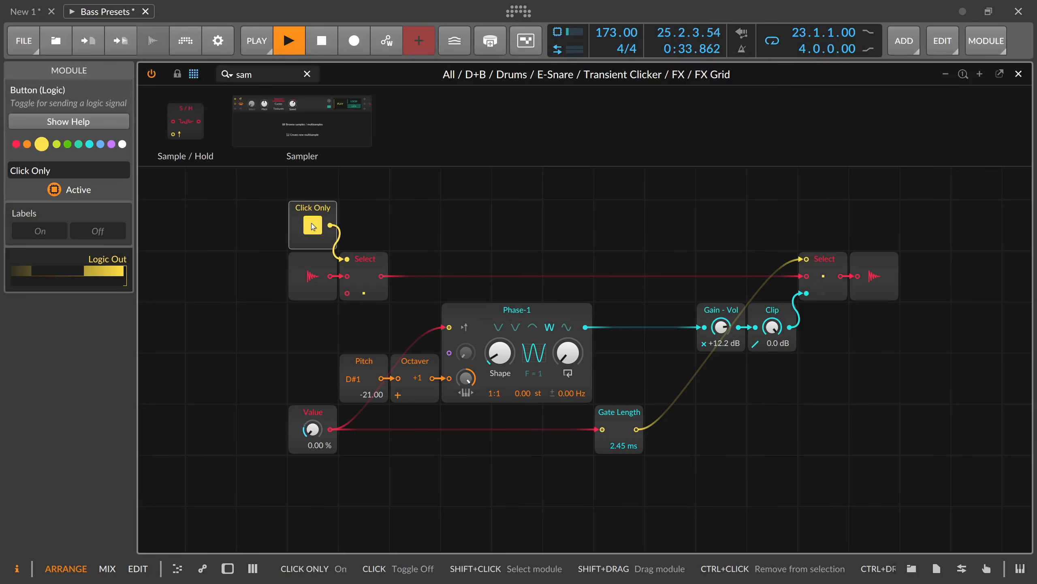
pyautogui.click(312, 226)
pyautogui.press('space')
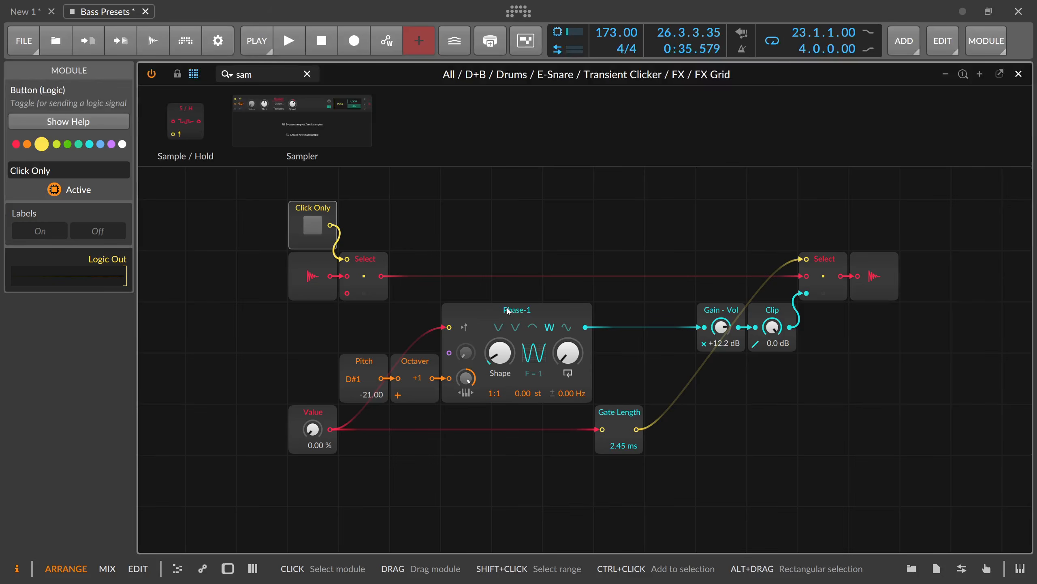
# - Close the FX Grid, and return the play position to bar 23 with the E-Snare track unsoloed
pyautogui.click(1019, 74)
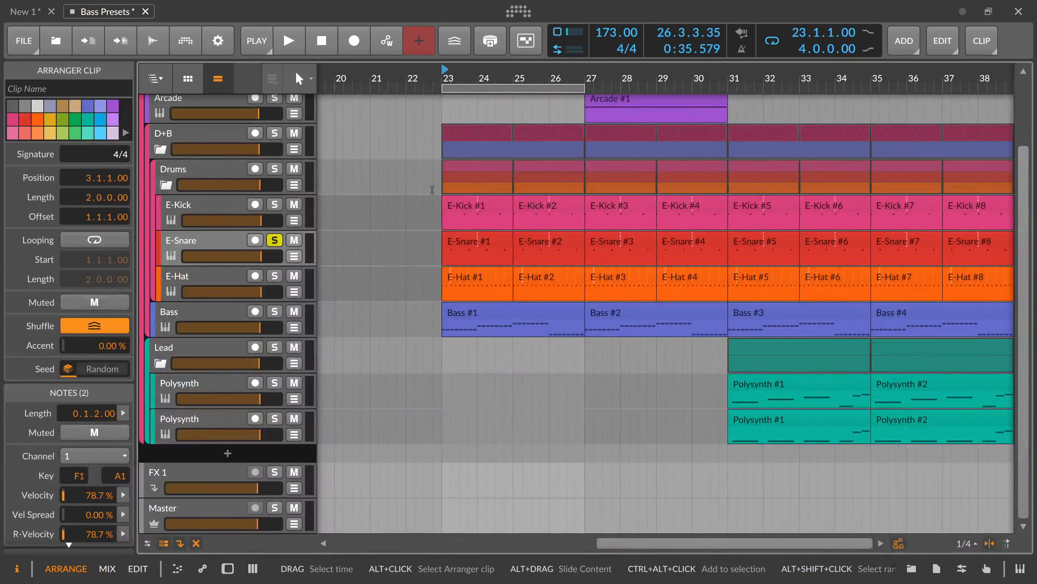
pyautogui.click(531, 242)
pyautogui.doubleClick(531, 243)
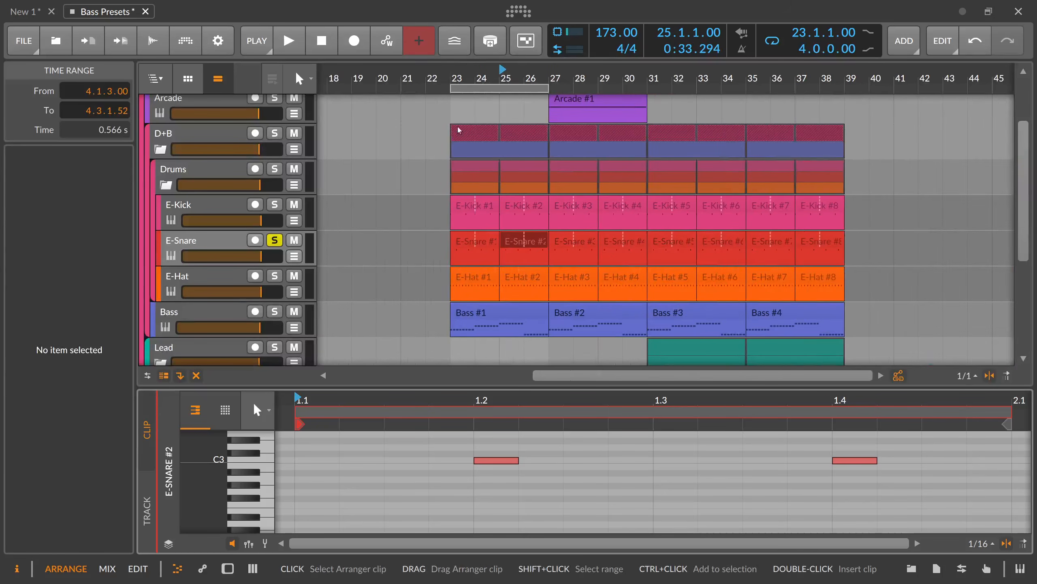
pyautogui.click(454, 78)
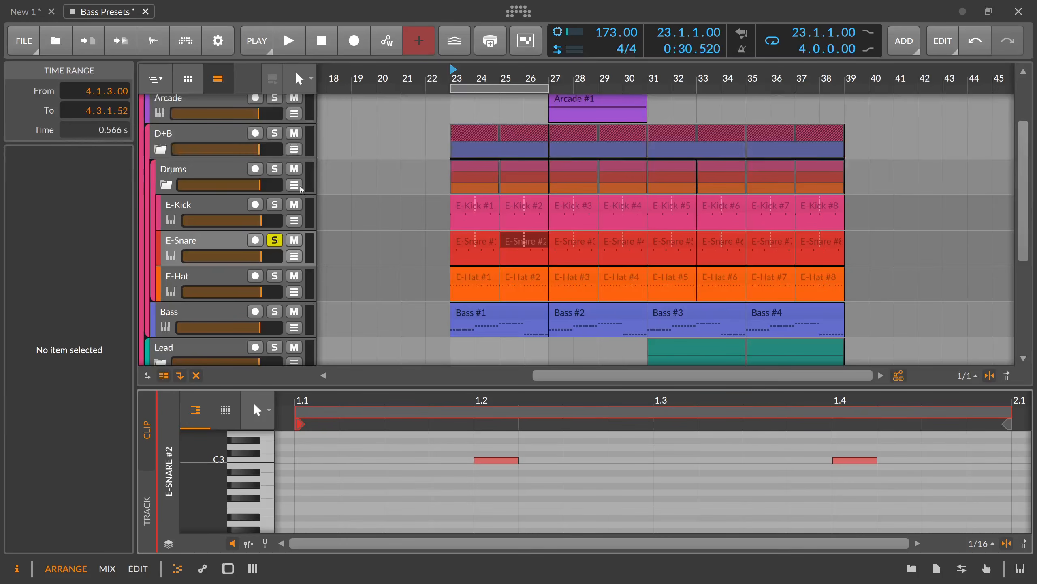
pyautogui.click(275, 242)
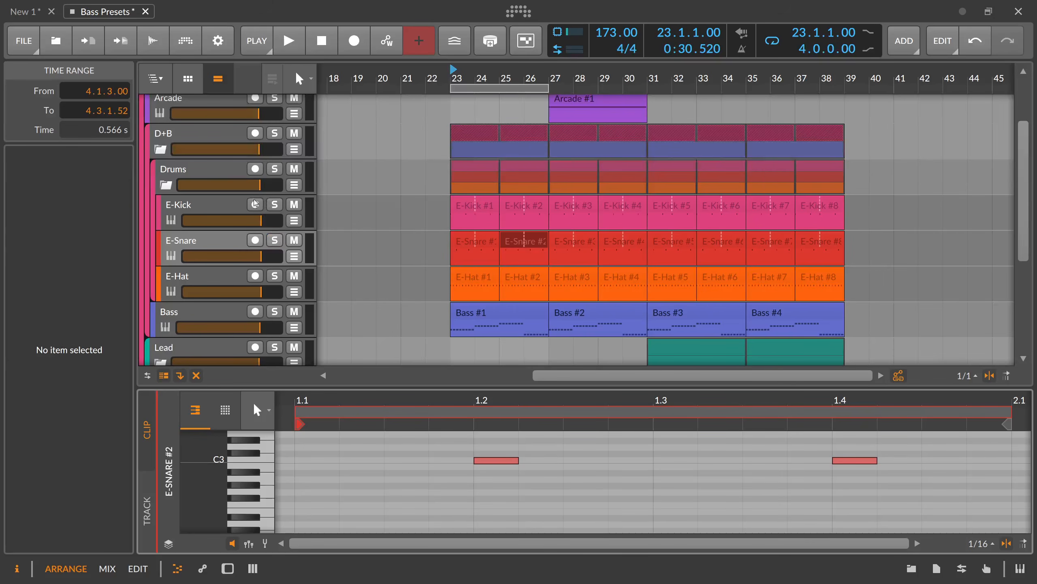
# - Show the Drums group's devices and inspect the FX Grid in the low band of ULTRAFAT's nested Multiband FX-3
pyautogui.click(236, 175)
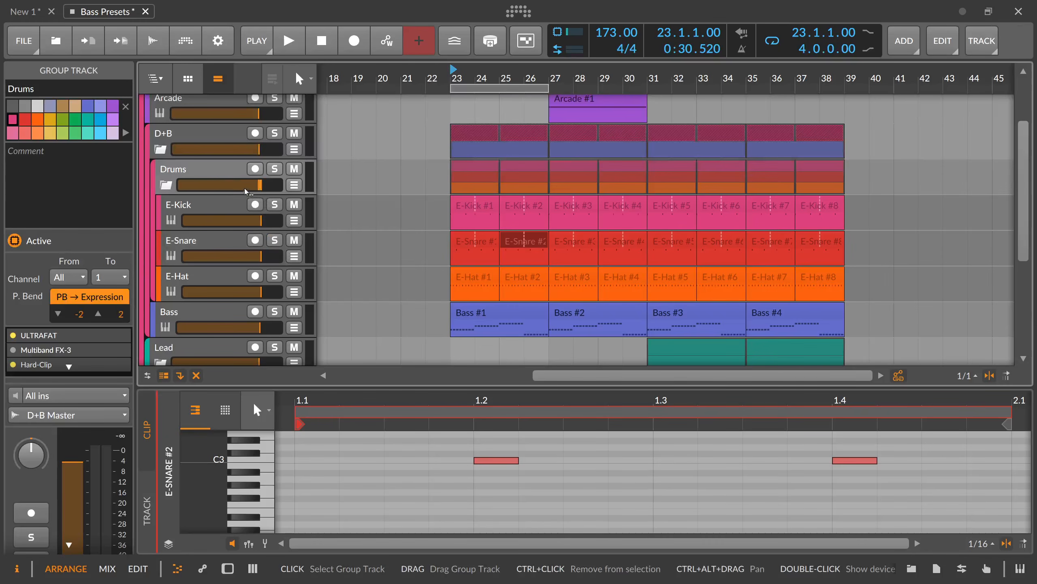
pyautogui.press('d')
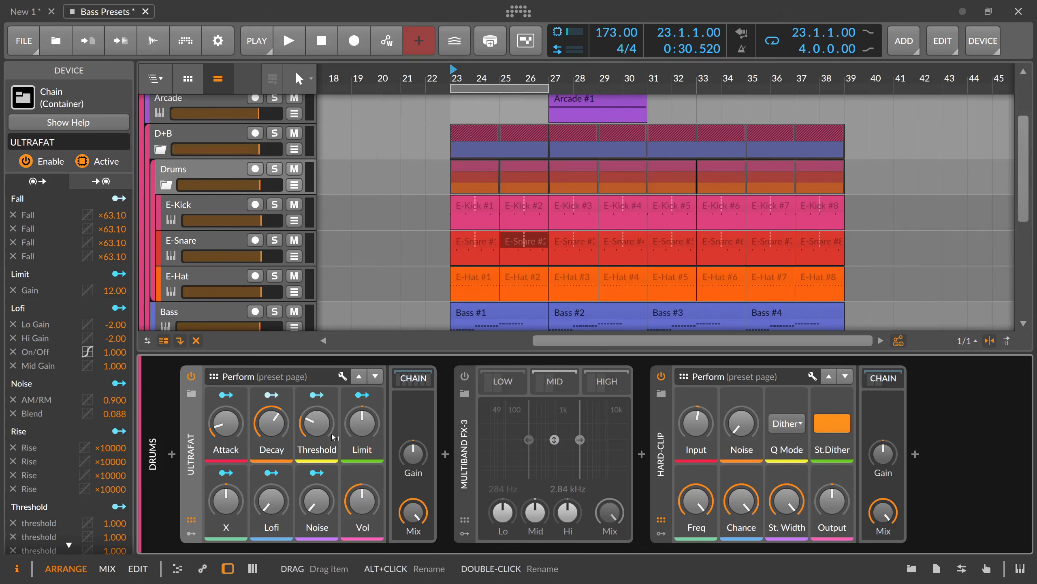
pyautogui.click(411, 379)
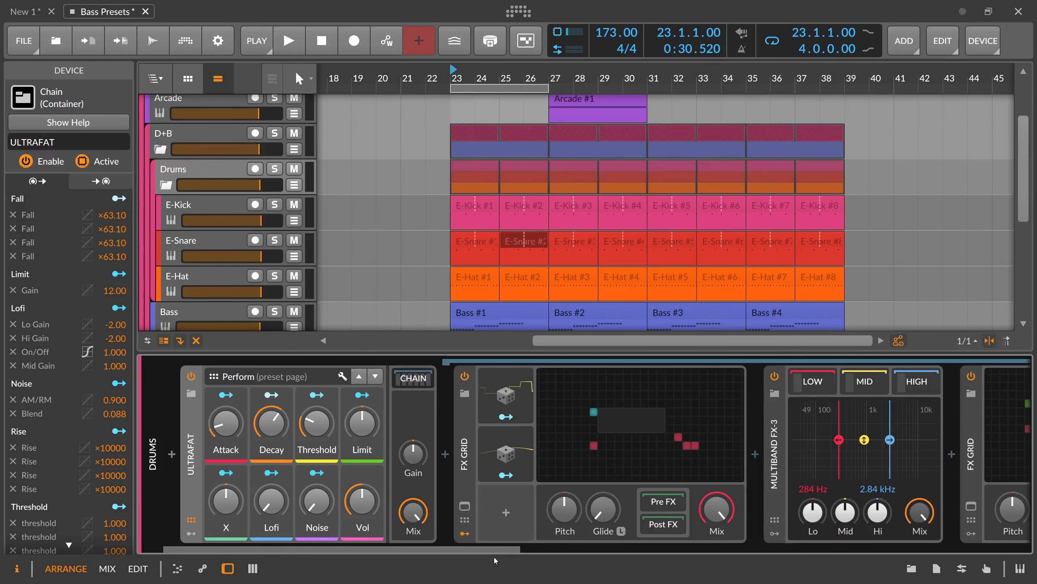
pyautogui.moveTo(509, 550); pyautogui.dragTo(688, 544)
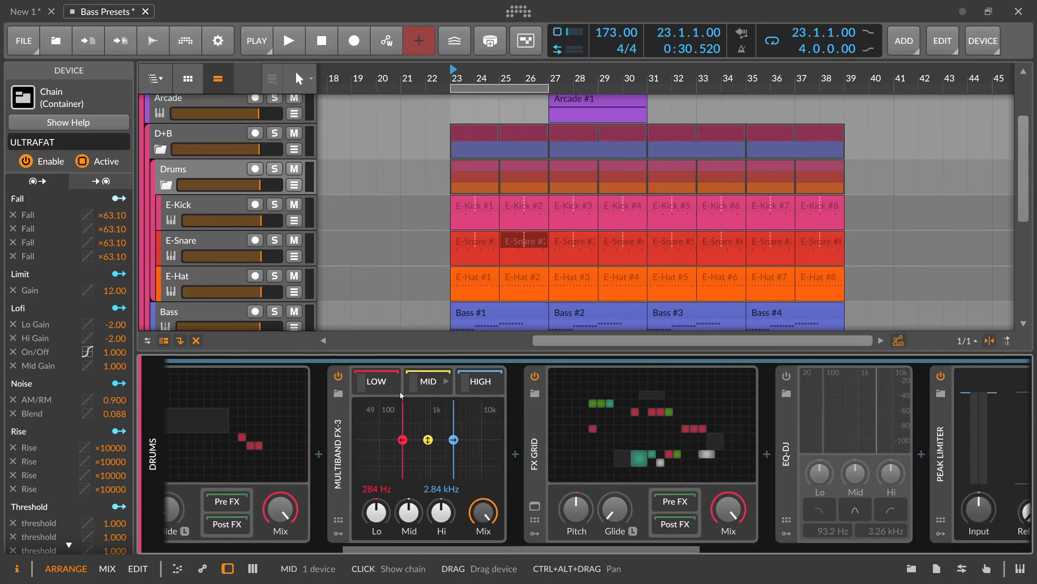
pyautogui.click(384, 388)
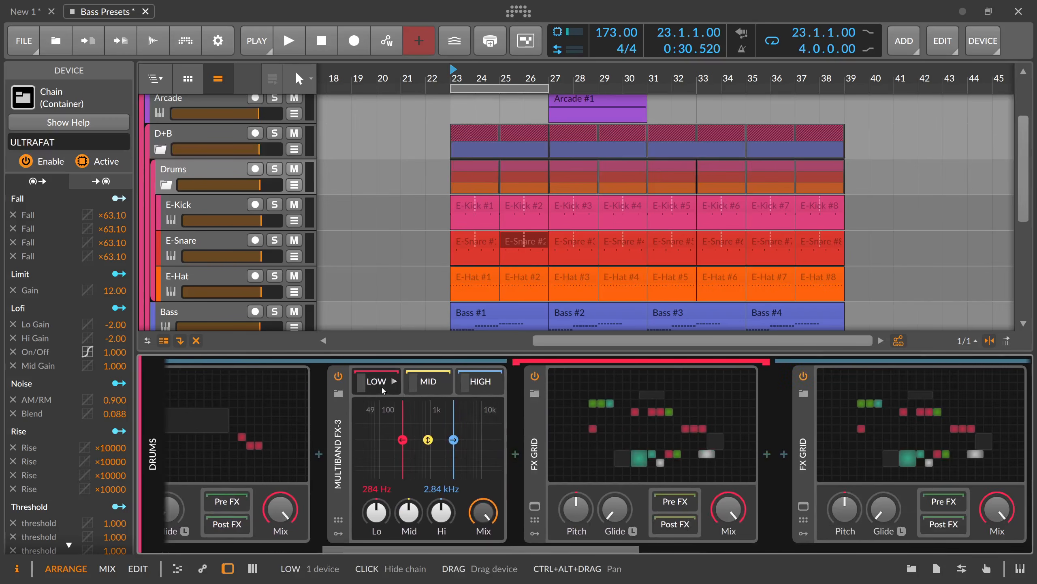
pyautogui.click(538, 434)
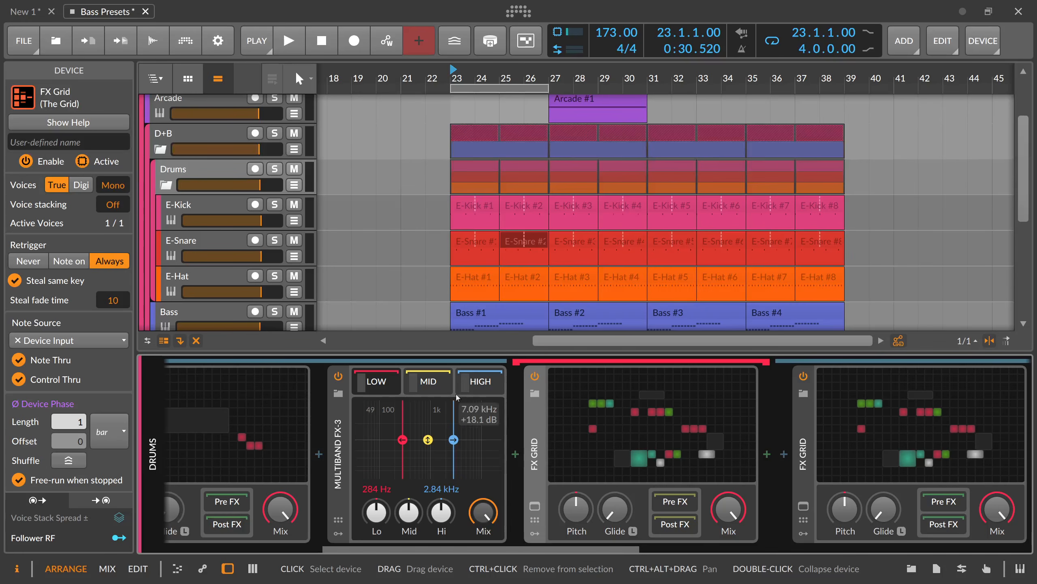
# - Collapse the low band and the ULTRAFAT chain, and select the Drums group track
pyautogui.click(386, 384)
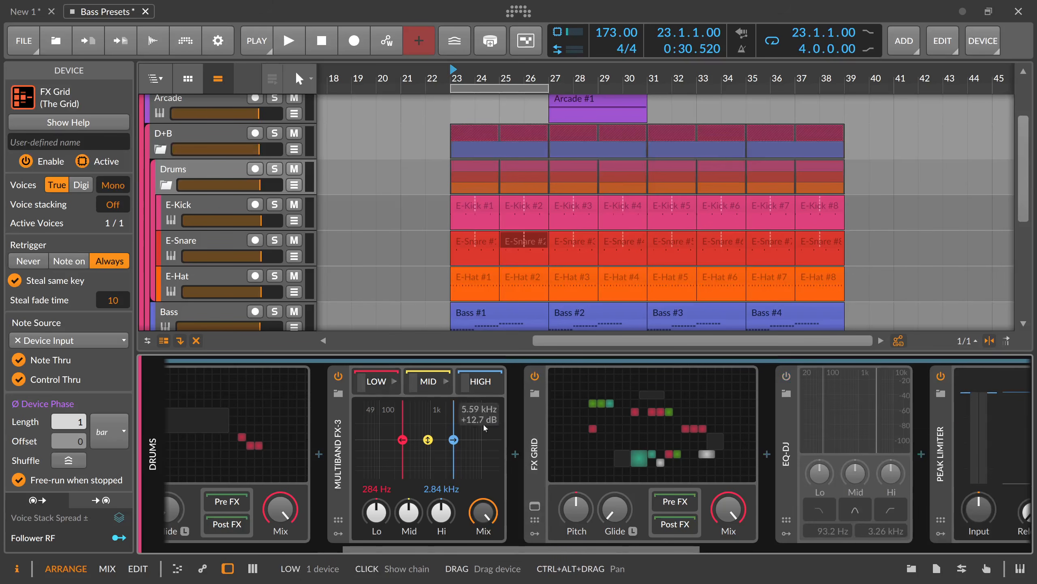
pyautogui.moveTo(563, 548); pyautogui.dragTo(347, 556)
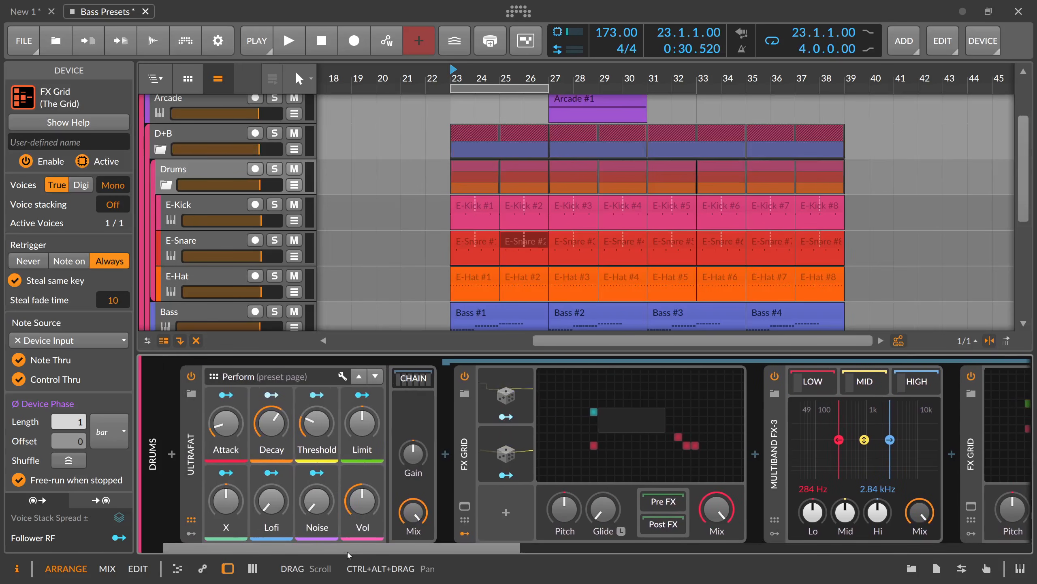
pyautogui.click(413, 378)
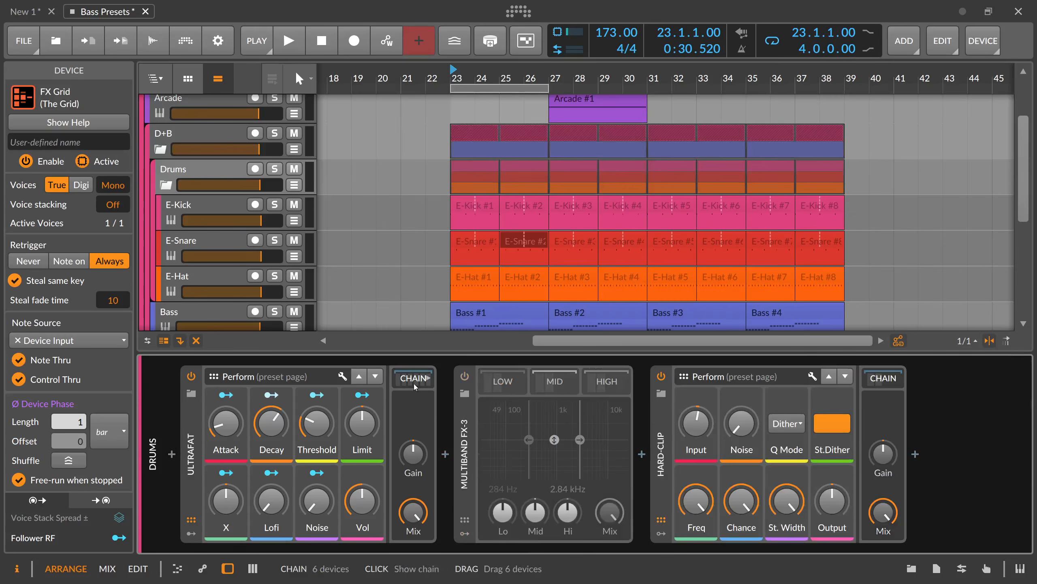
pyautogui.click(199, 447)
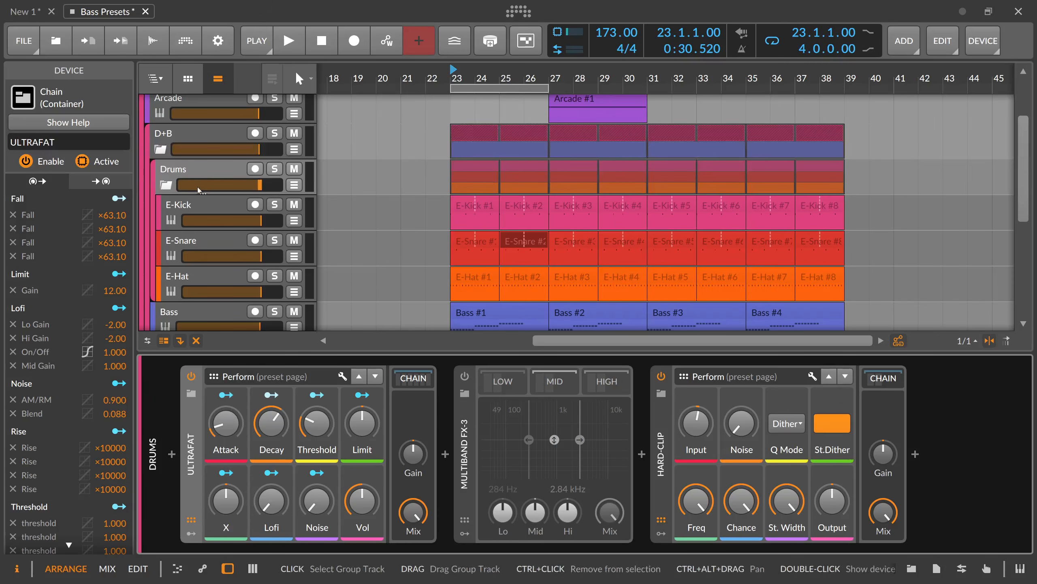
pyautogui.click(208, 174)
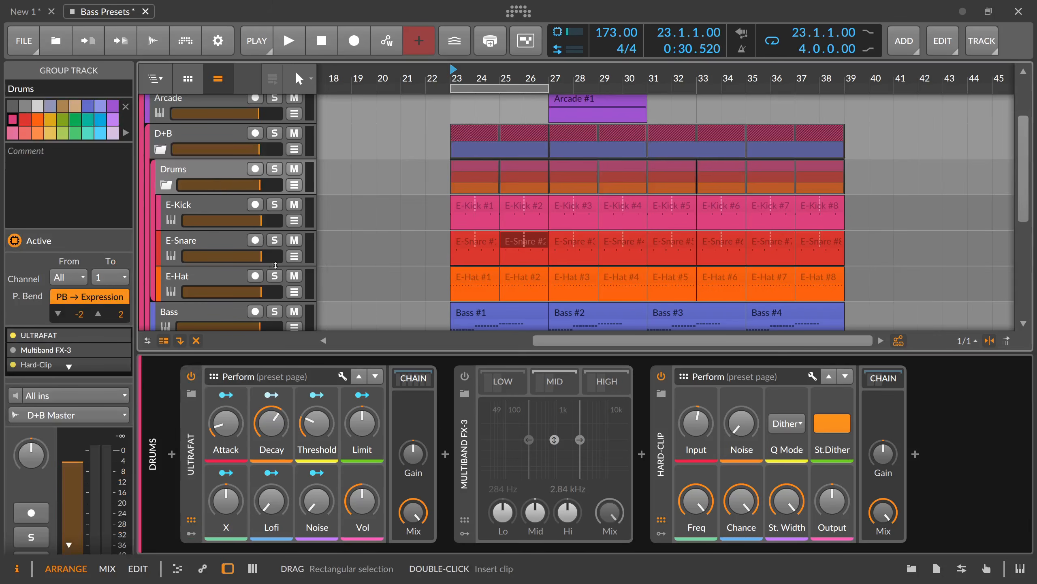
# - Open the FX Grid patch inside E-Snare's Transient Clicker for review and hide the device chain
pyautogui.click(221, 245)
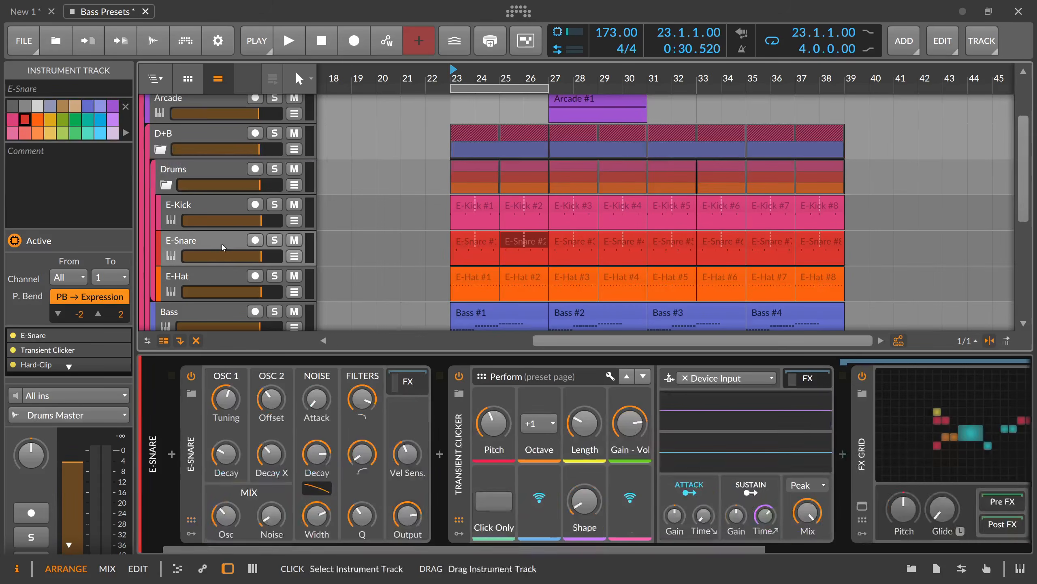
pyautogui.click(803, 381)
pyautogui.click(803, 382)
pyautogui.scroll(-3, 694, 487)
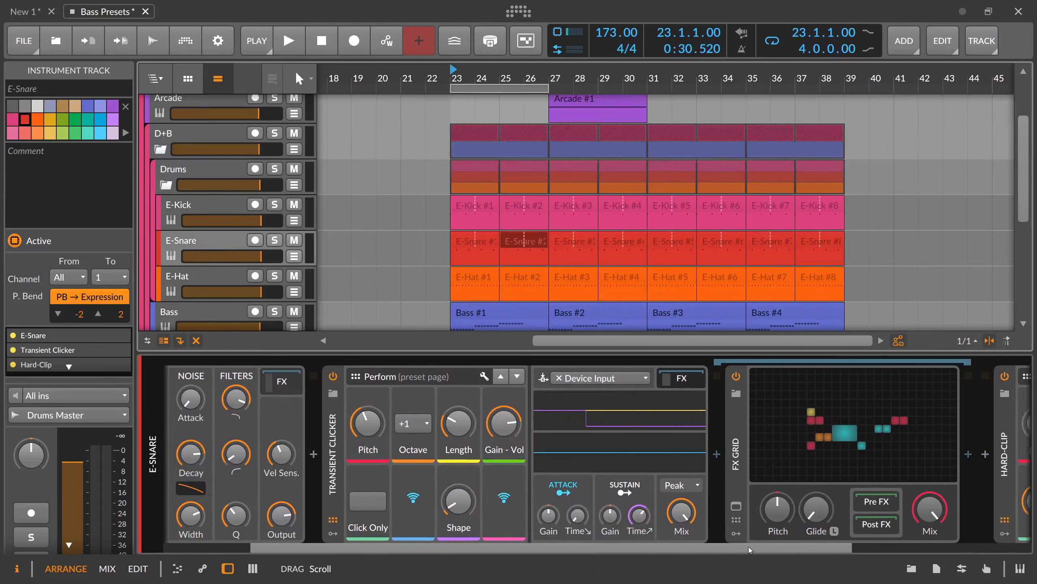
pyautogui.click(813, 449)
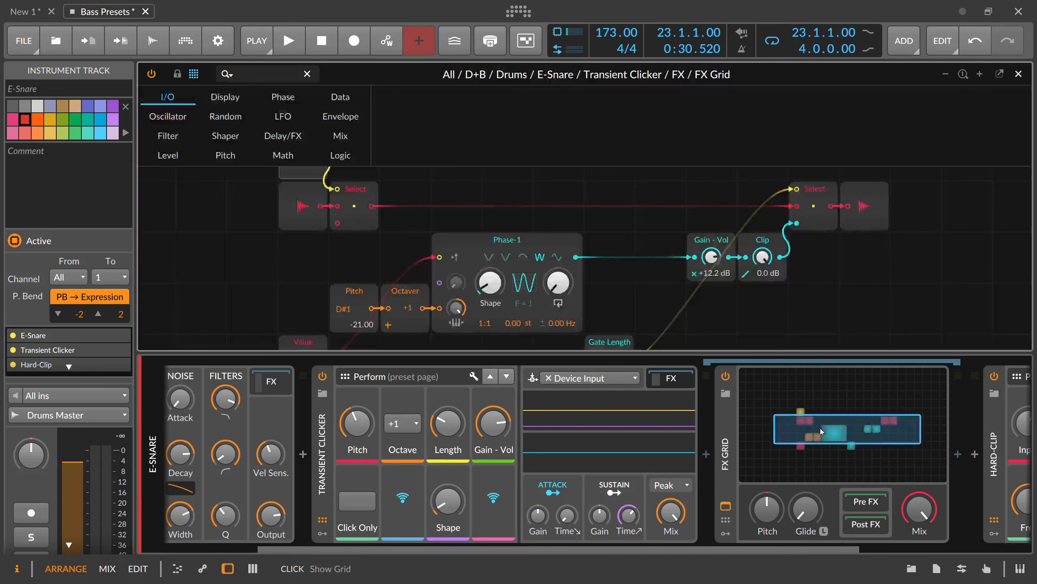
pyautogui.click(228, 568)
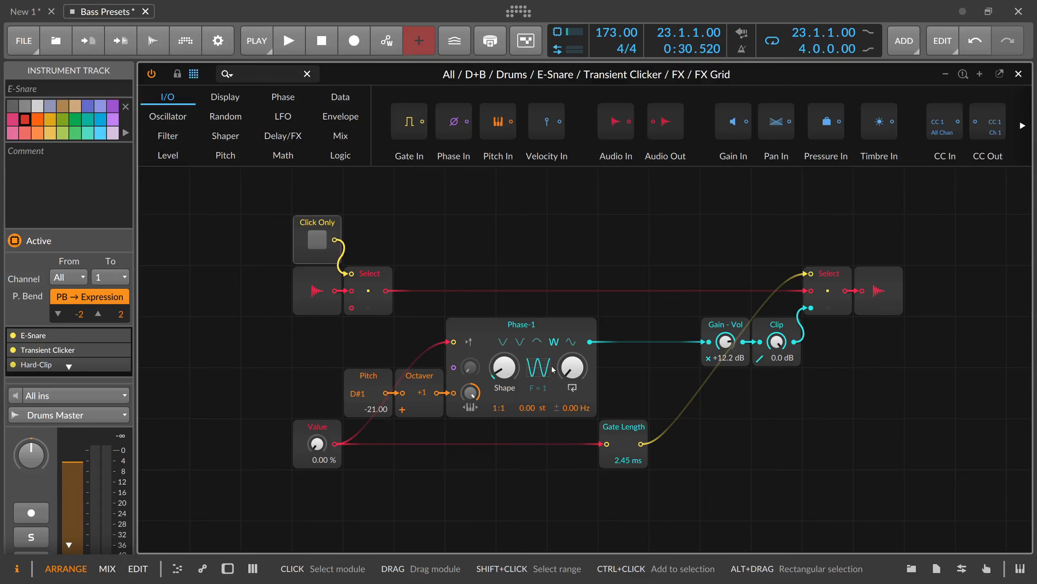
# - Close the FX Grid and collapse the Drums group in the arranger
pyautogui.click(1019, 75)
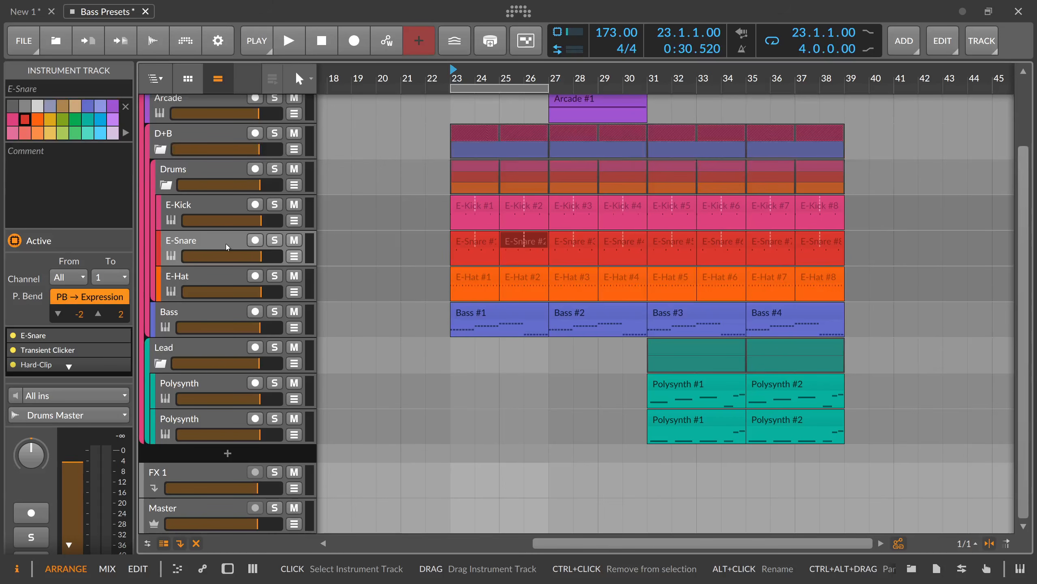
pyautogui.scroll(4, 227, 246)
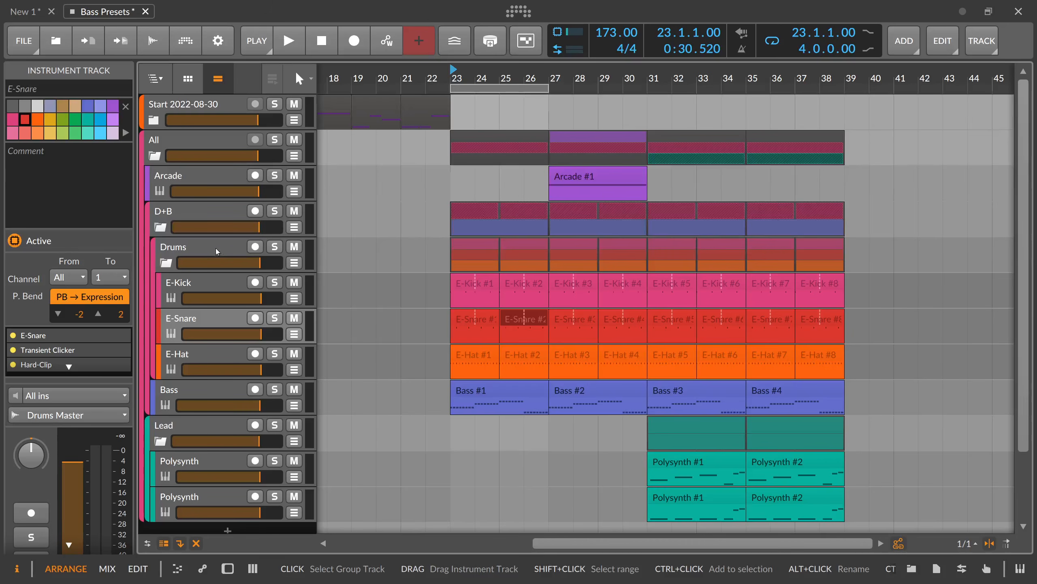
pyautogui.click(166, 262)
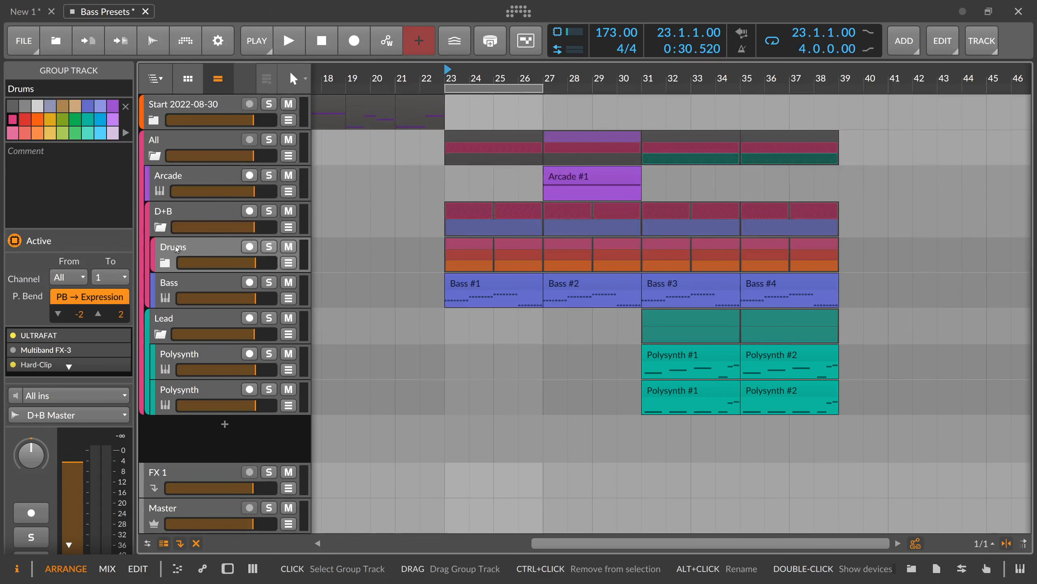
# - Insert a Multiband FX-3 before ULTRAFAT in the Drums group's device chain
pyautogui.doubleClick(188, 246)
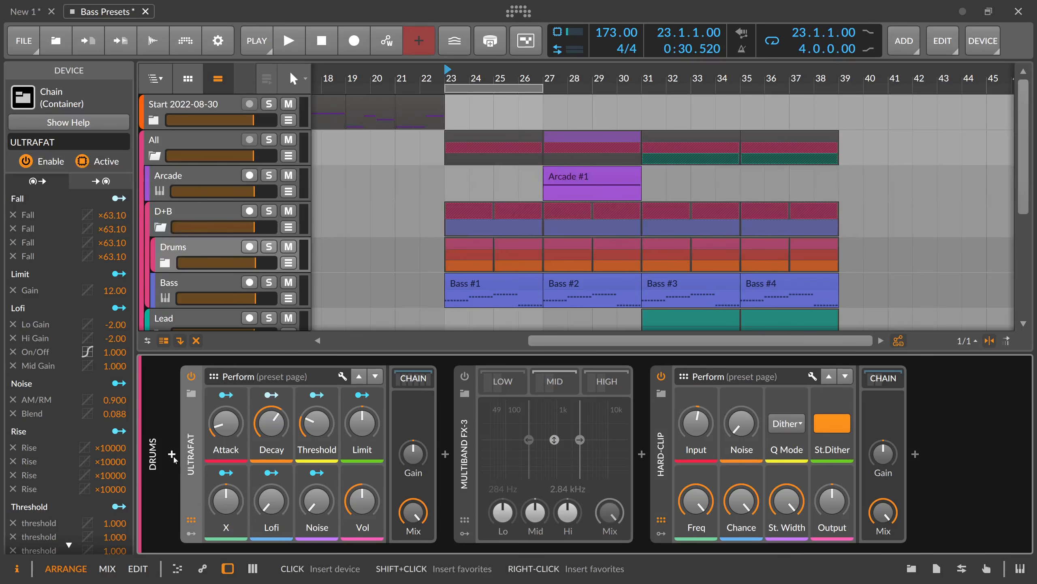
pyautogui.click(173, 457)
pyautogui.write('fx')
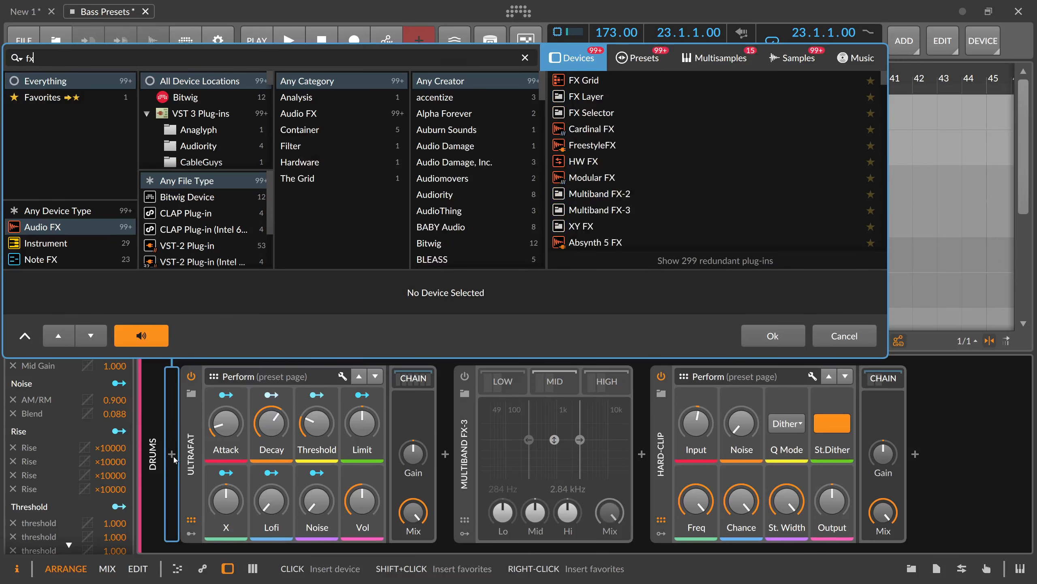
pyautogui.write('-3')
pyautogui.press('Down')
pyautogui.press('Return')
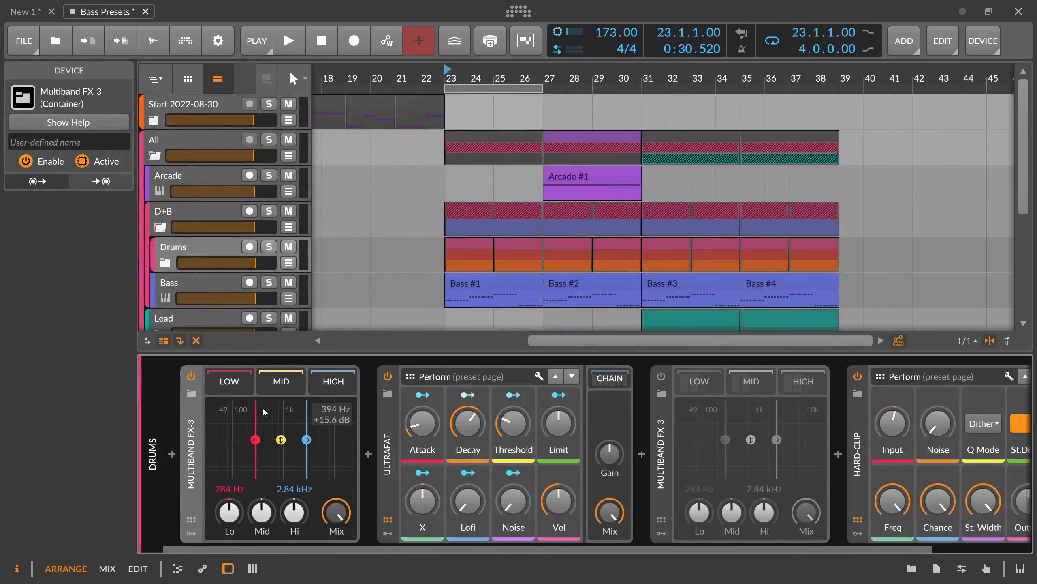
# - Add a Transient Control device to the Mid band of the first Multiband FX-3
pyautogui.click(275, 385)
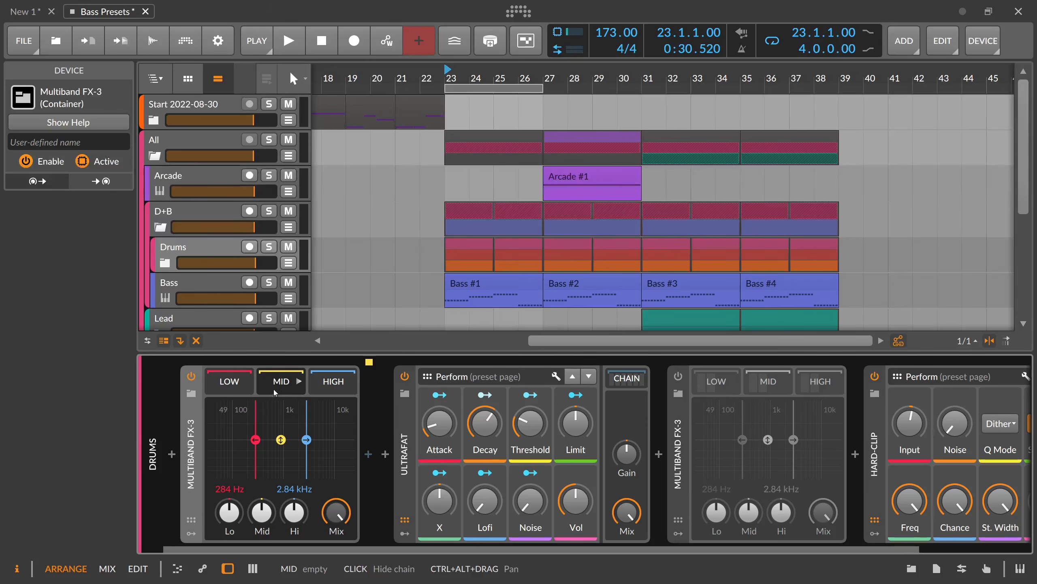
pyautogui.click(369, 454)
pyautogui.write('tran')
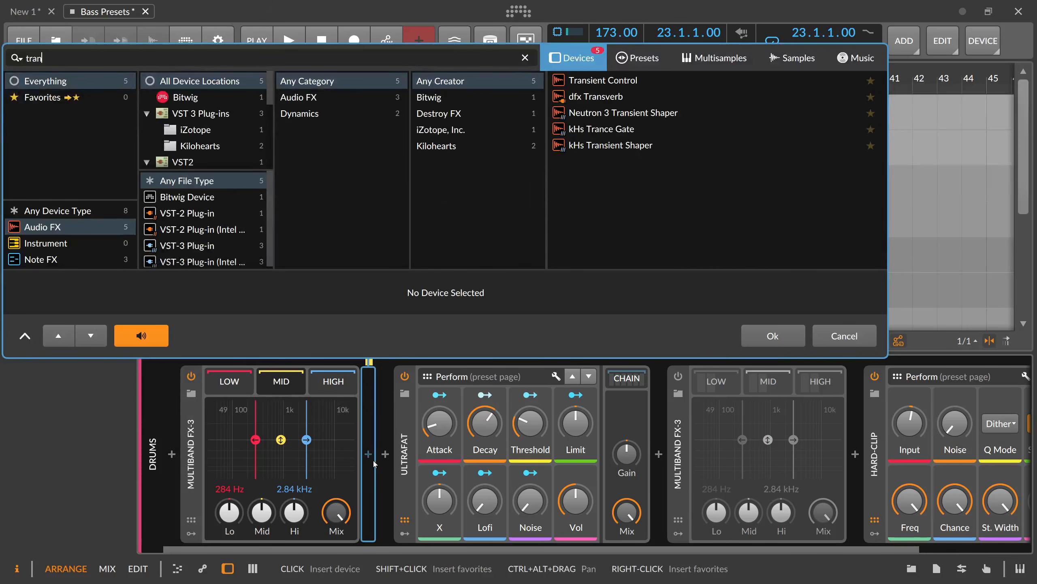
pyautogui.press('Down')
pyautogui.press('Return')
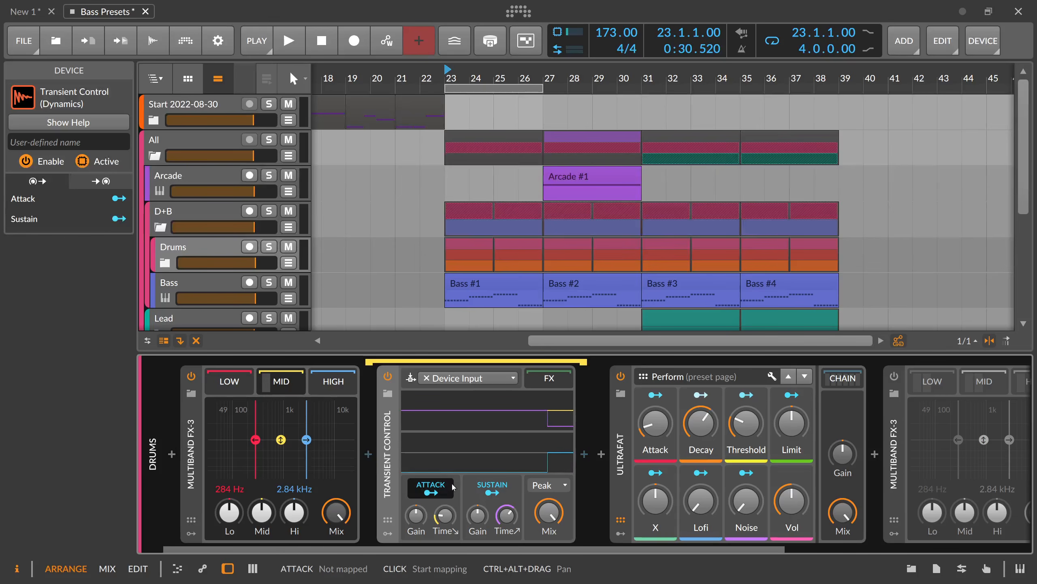
# - Shorten the Transient Control's attack time and isolate the Mid band during playback by turning the Lo and Hi gains fully down
pyautogui.moveTo(445, 519); pyautogui.dragTo(416, 508)
pyautogui.press('space')
pyautogui.moveTo(295, 511); pyautogui.dragTo(294, 564)
pyautogui.moveTo(229, 510); pyautogui.dragTo(230, 564)
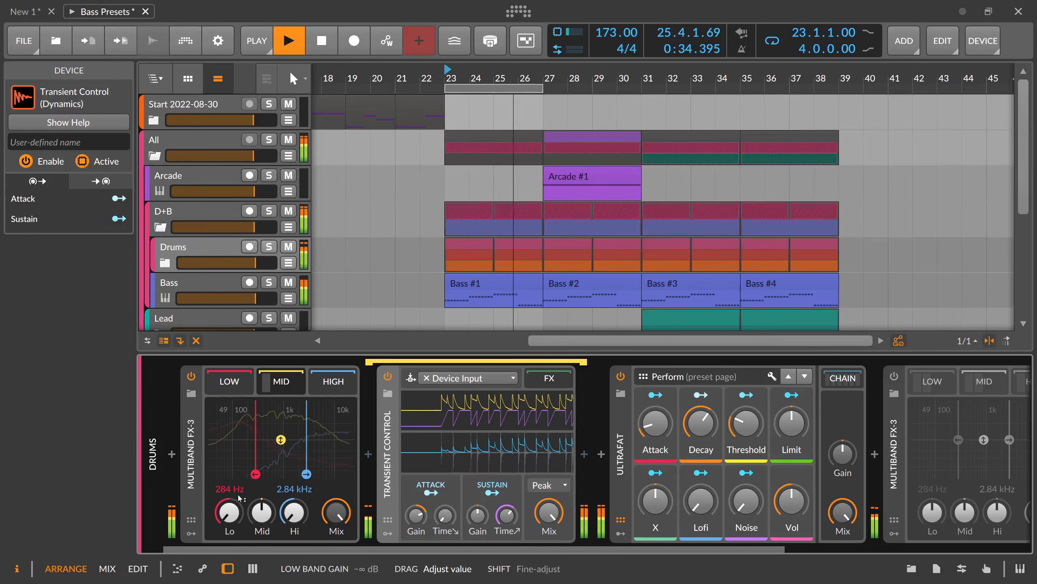
pyautogui.press('space')
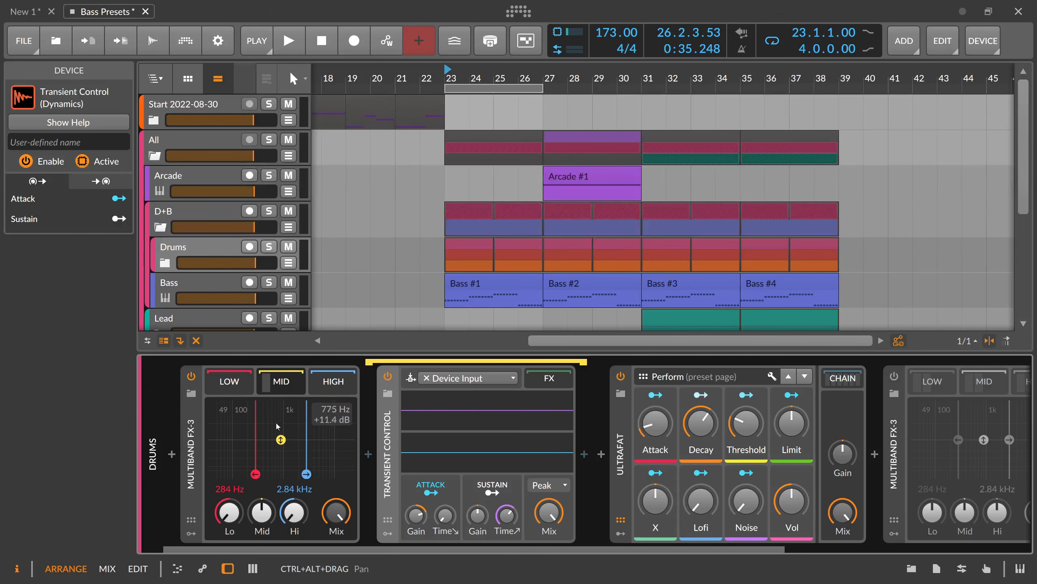
# - Compare the drum loop with the first Multiband FX-3 bypassed and enabled during playback
pyautogui.press('space')
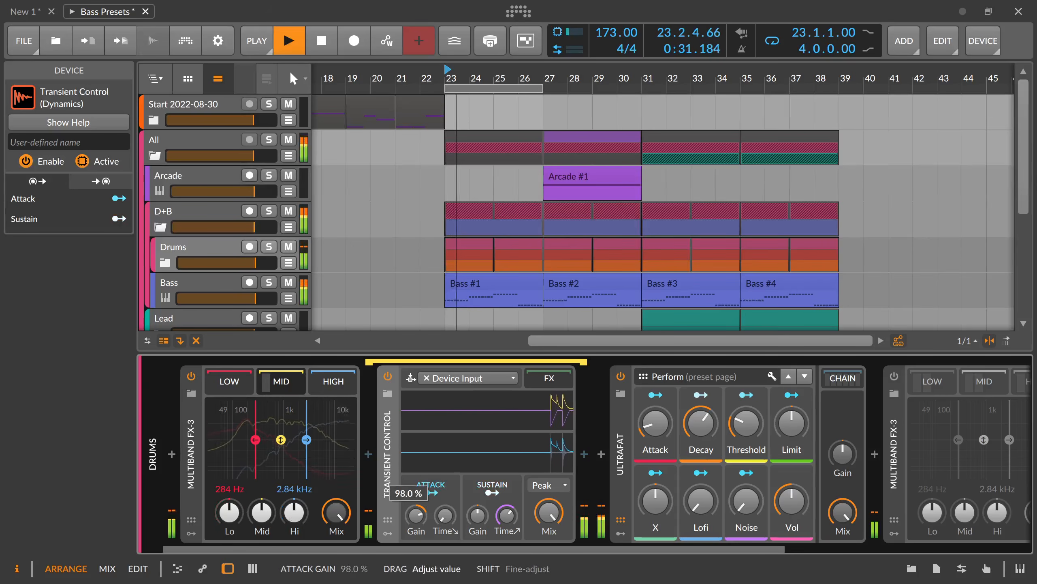
pyautogui.click(191, 375)
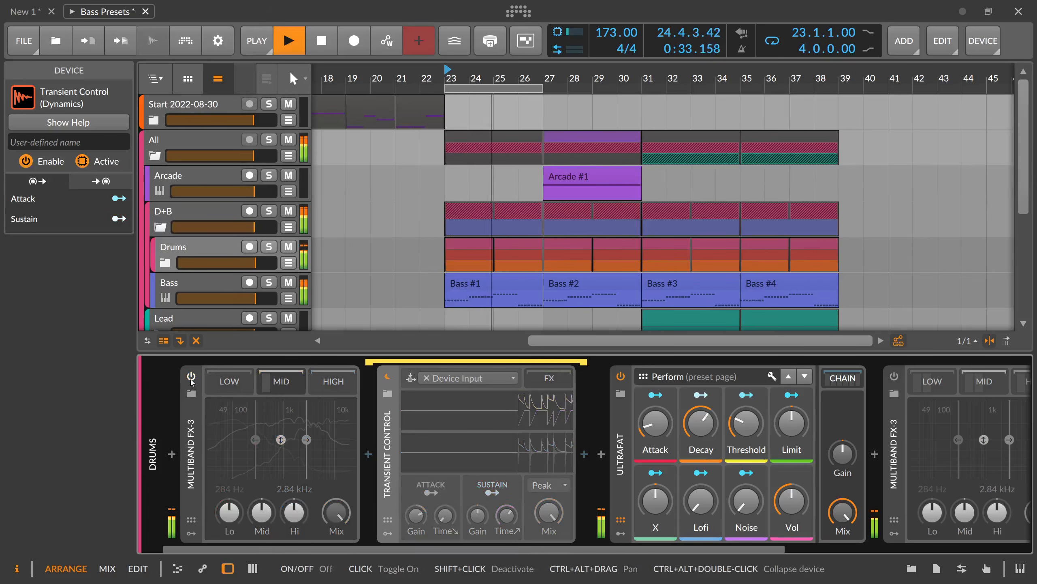
pyautogui.click(191, 377)
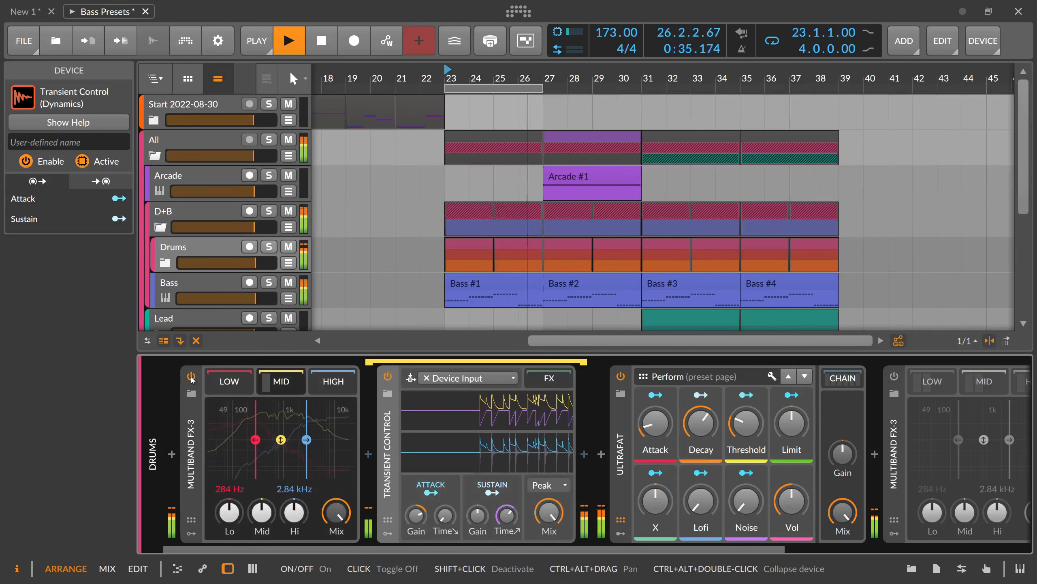
pyautogui.click(191, 377)
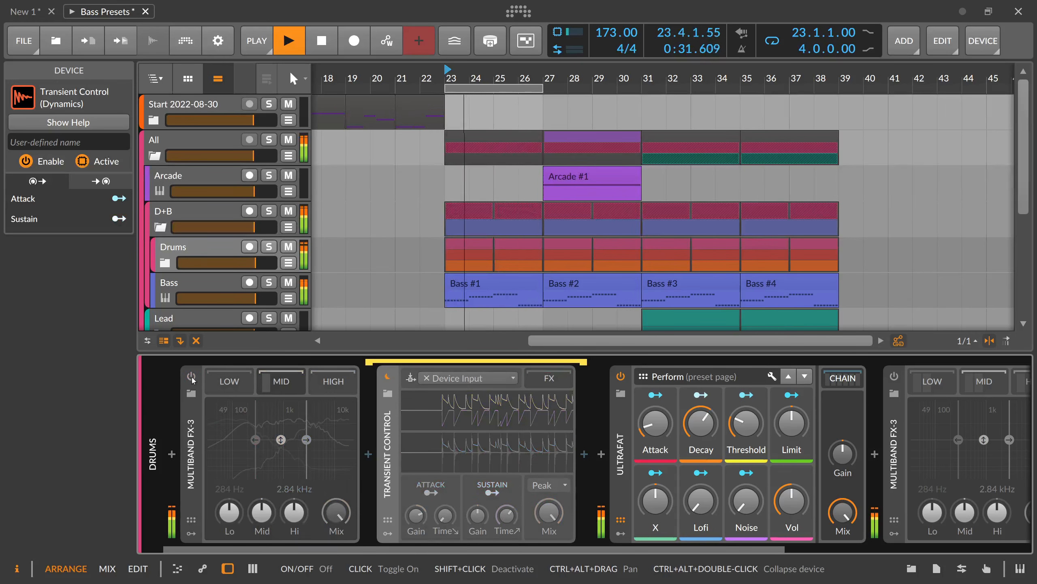
pyautogui.click(191, 376)
pyautogui.press('space')
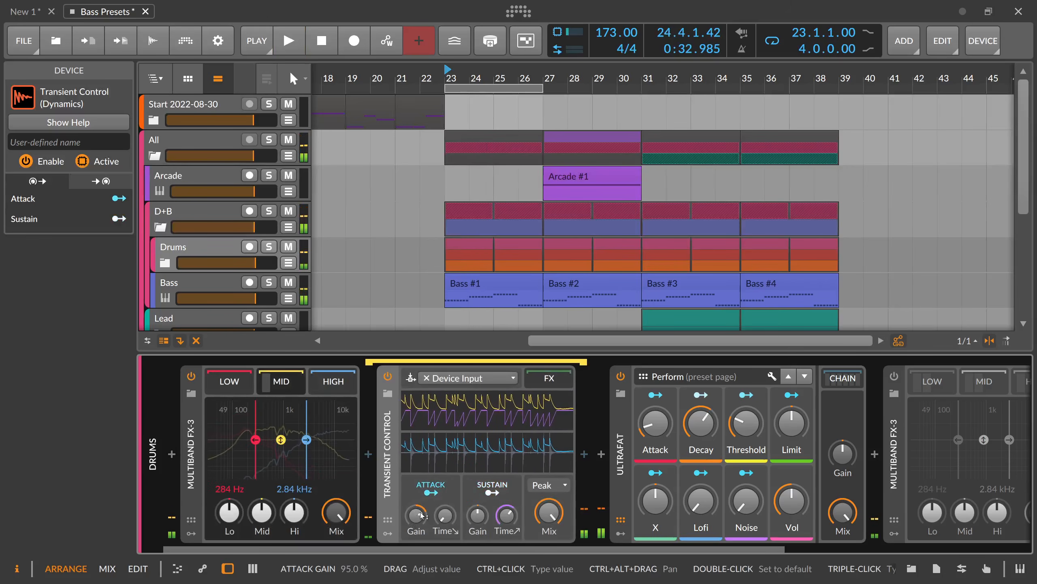
# - Lower the Transient Control's attack gain and close the Mid band's device chain
pyautogui.moveTo(421, 517); pyautogui.dragTo(421, 517)
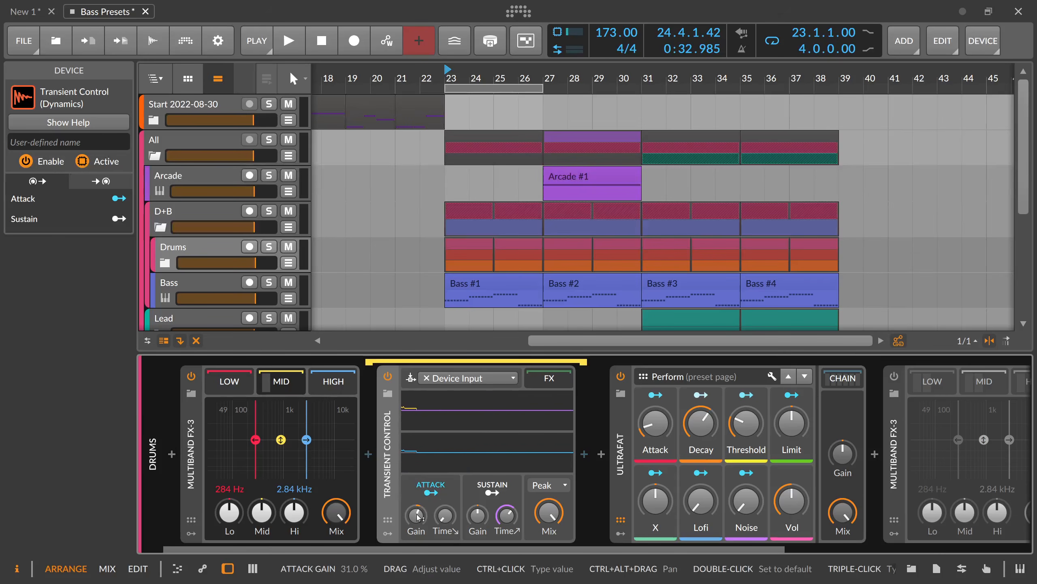
pyautogui.moveTo(423, 518); pyautogui.dragTo(423, 525)
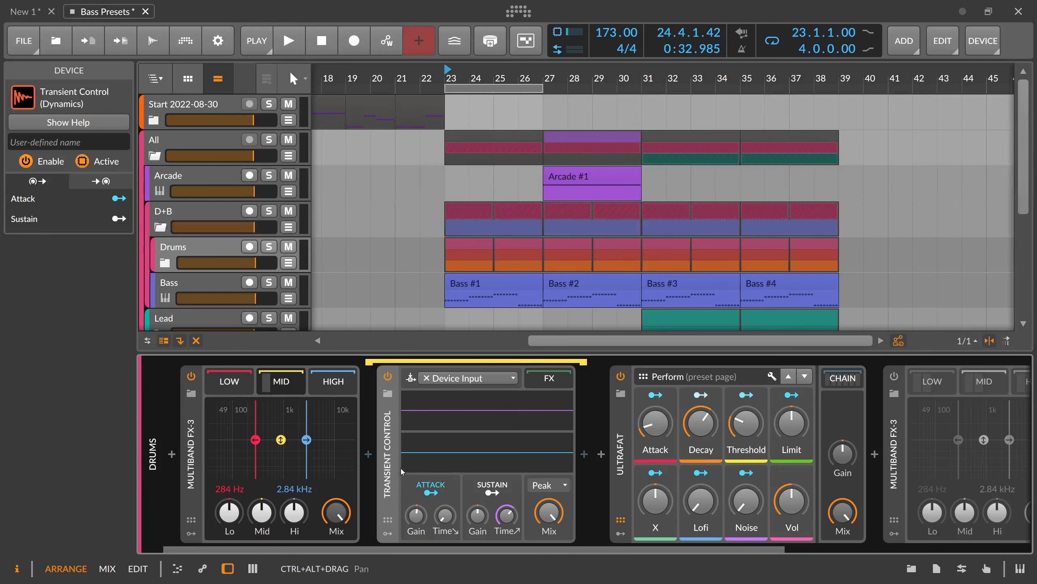
pyautogui.click(277, 389)
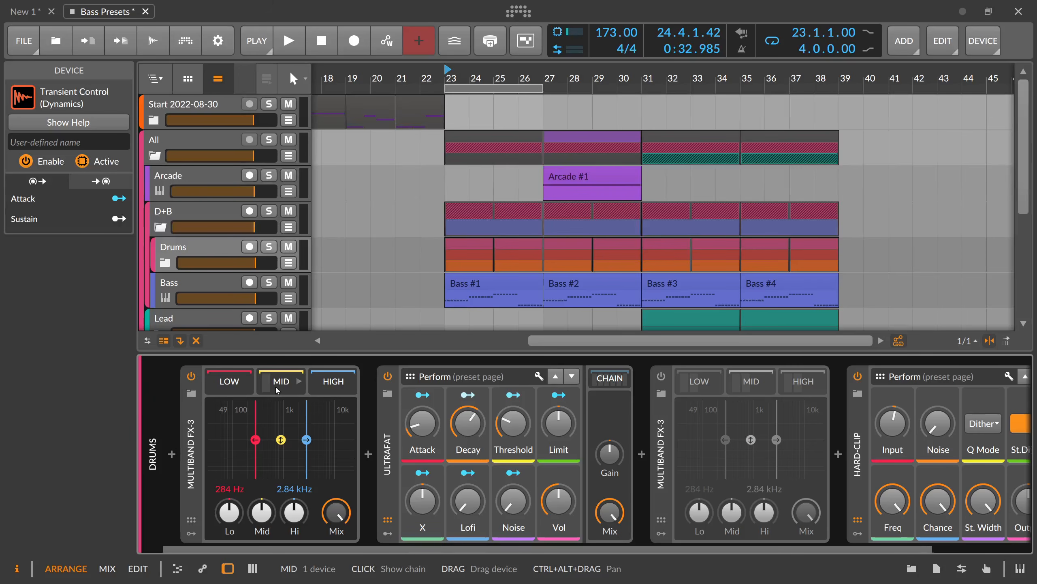
# - Audition the original Start track's section from bar 3 and from bar 5 of the arrangement
pyautogui.moveTo(447, 80); pyautogui.dragTo(479, 62)
pyautogui.moveTo(378, 82)
pyautogui.mouseDown()
pyautogui.moveTo(357, 65)
pyautogui.moveTo(368, 84)
pyautogui.mouseUp()
pyautogui.click(353, 80)
pyautogui.click(361, 83)
pyautogui.press('space')
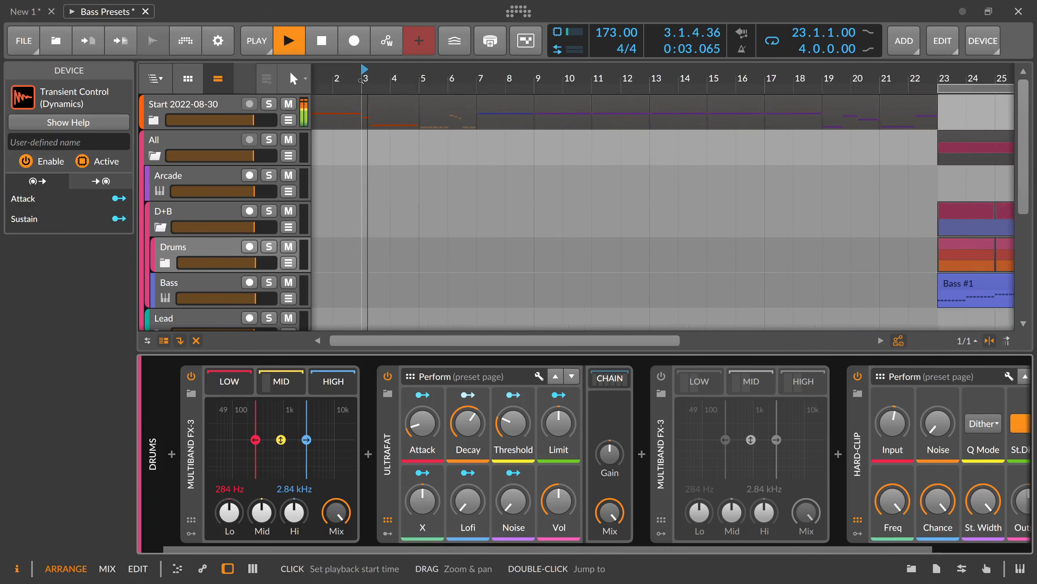
pyautogui.click(423, 79)
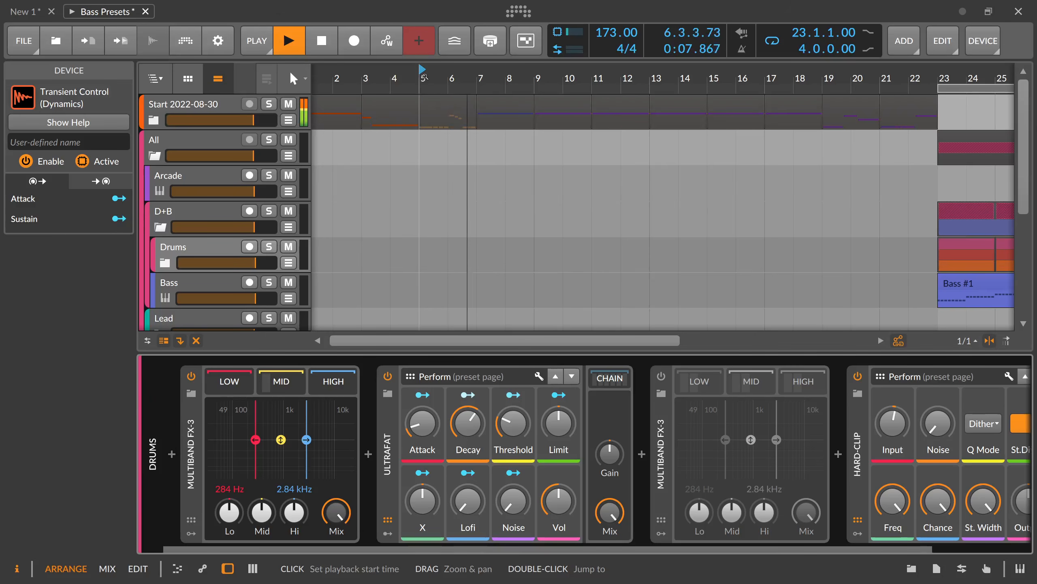
pyautogui.press('space')
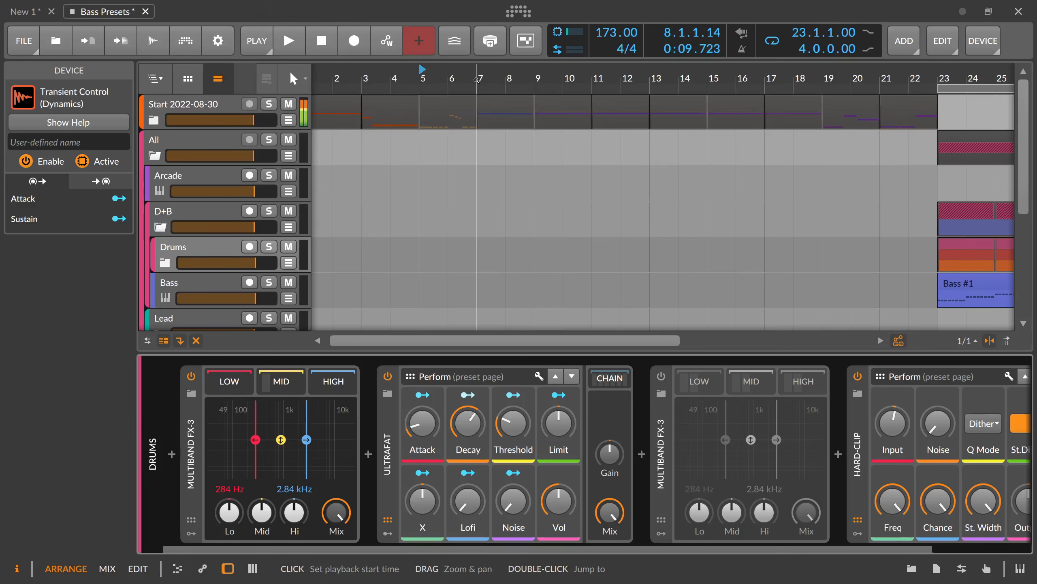
pyautogui.scroll(-2, 474, 80)
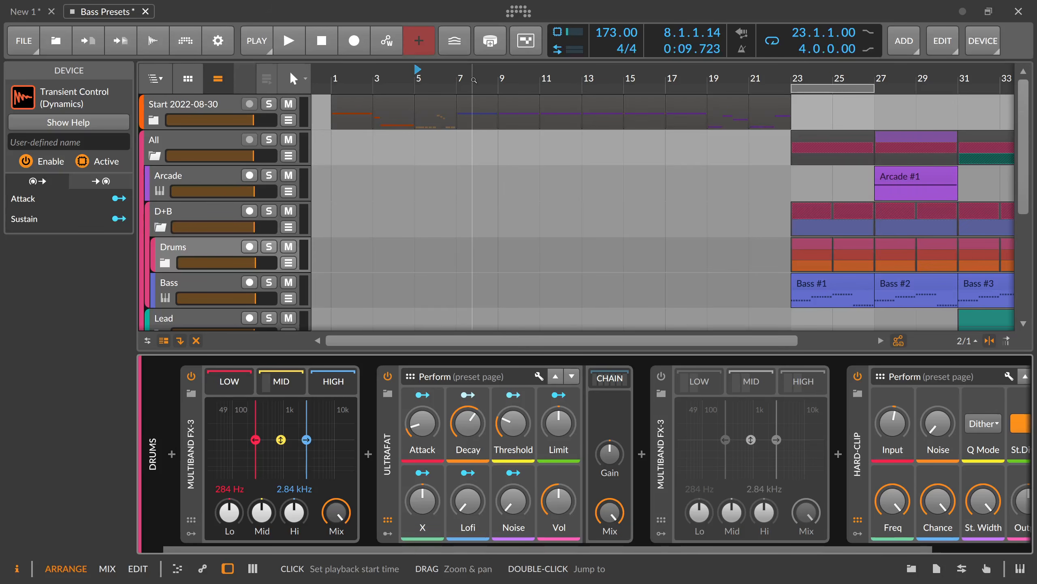
pyautogui.scroll(-2, 501, 78)
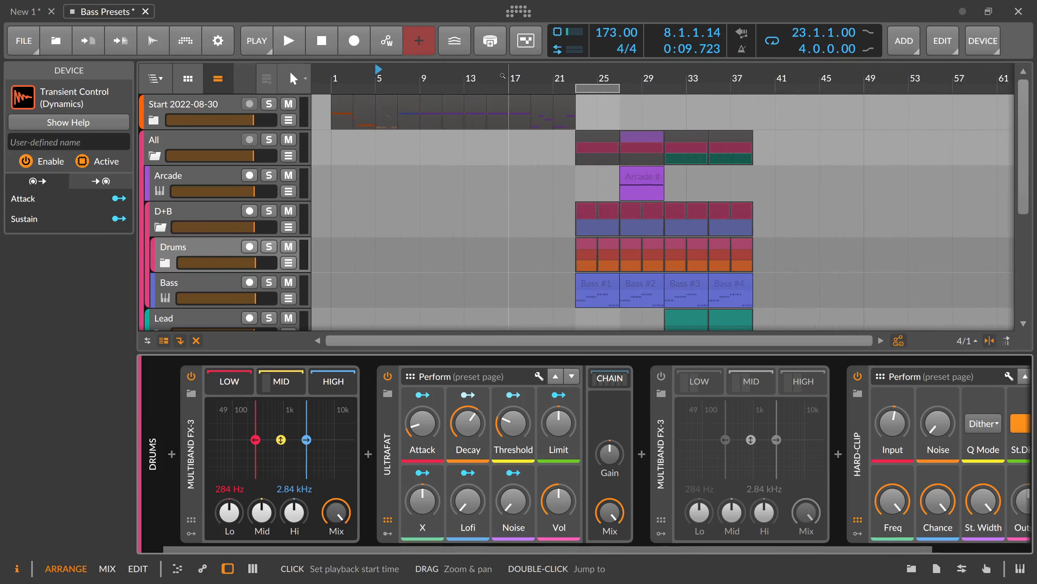